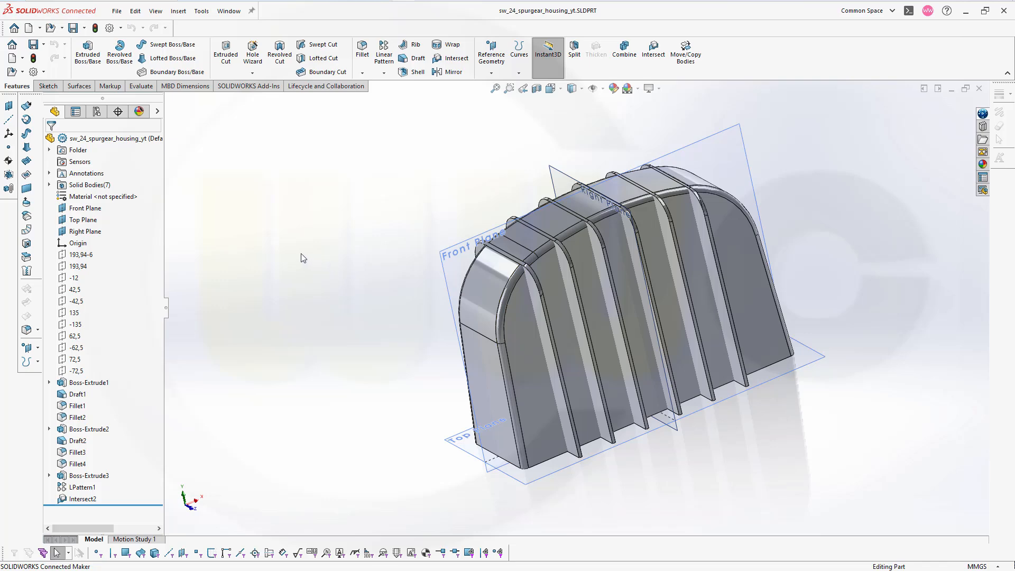
Step: Hide all seven solid bodies of the housing, from Fillet2 through Intersect2[6]
left_click(49, 185)
left_click(87, 197)
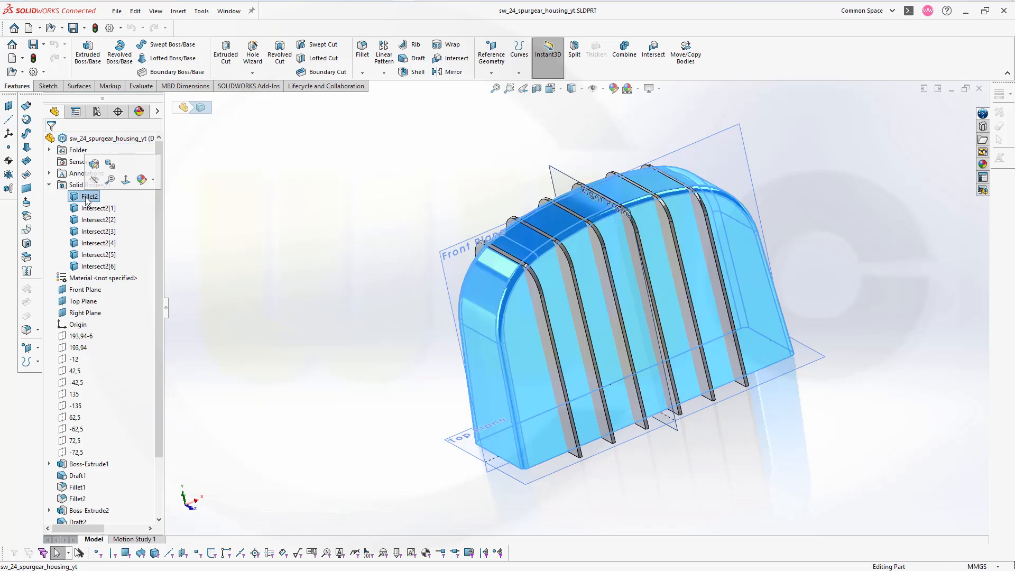
left_click(101, 266, "shift")
right_click(99, 267)
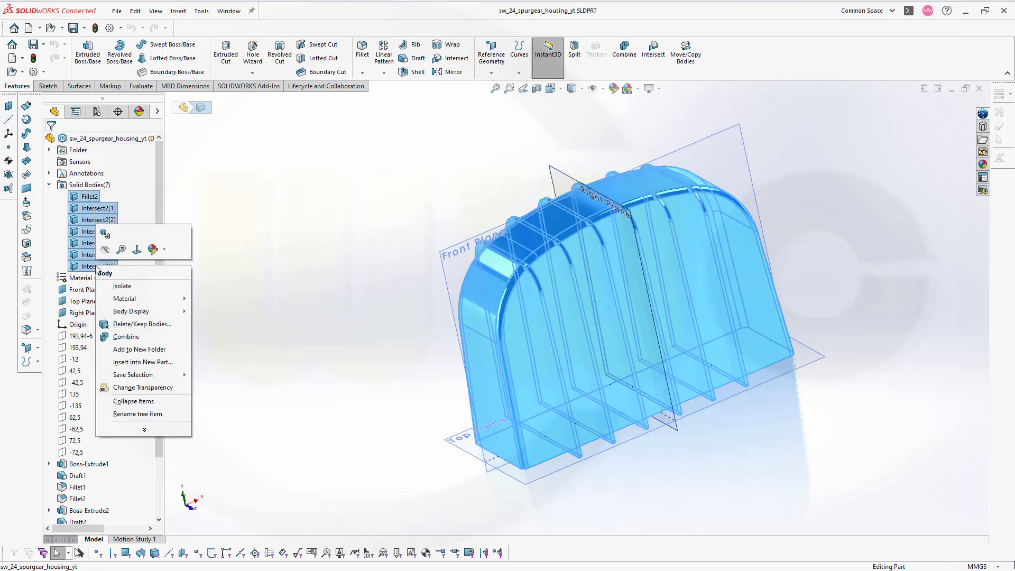
left_click(106, 250)
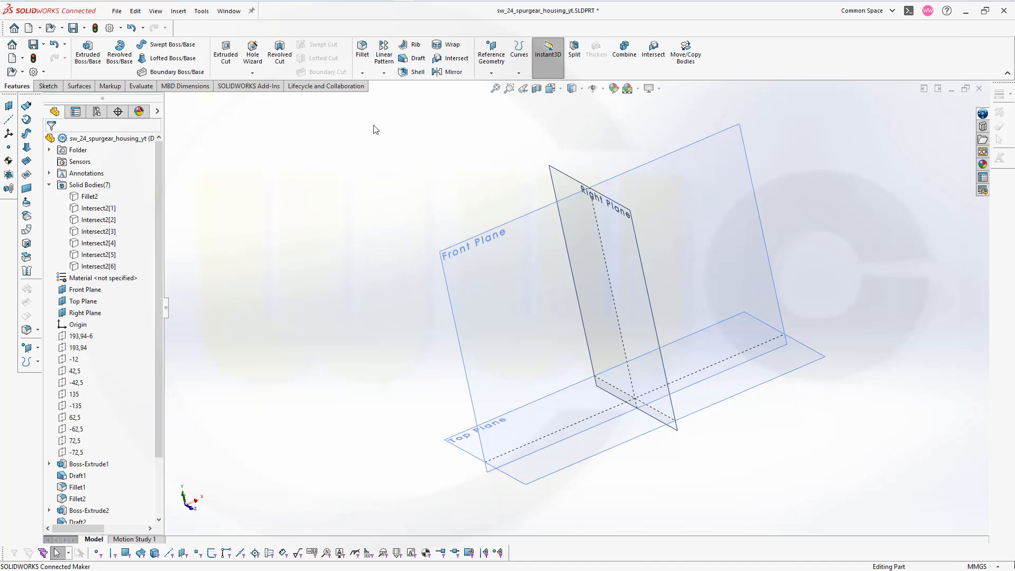
Step: Create a reference plane offset 85 mm above the Top Plane
left_click(491, 73)
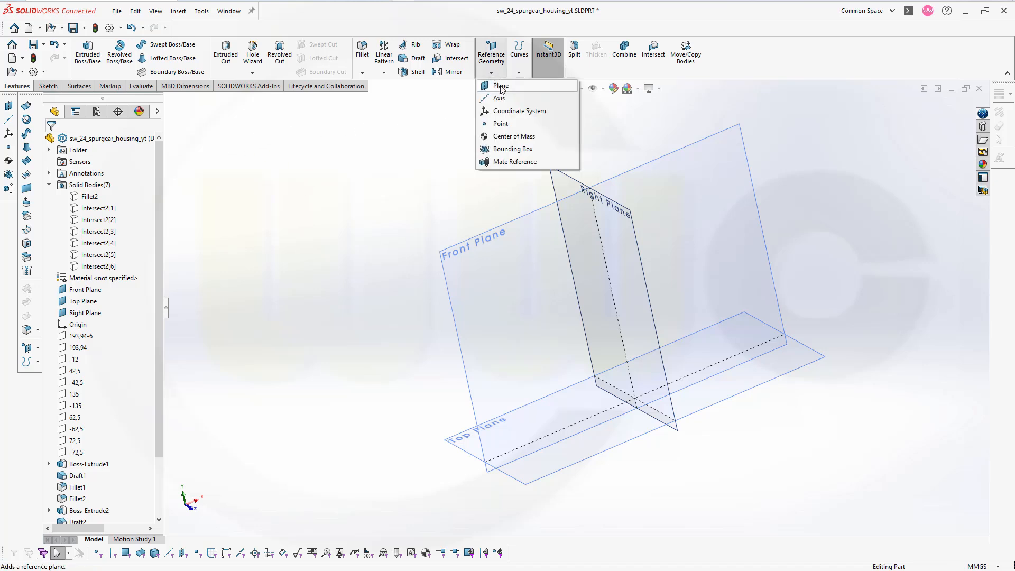
left_click(498, 84)
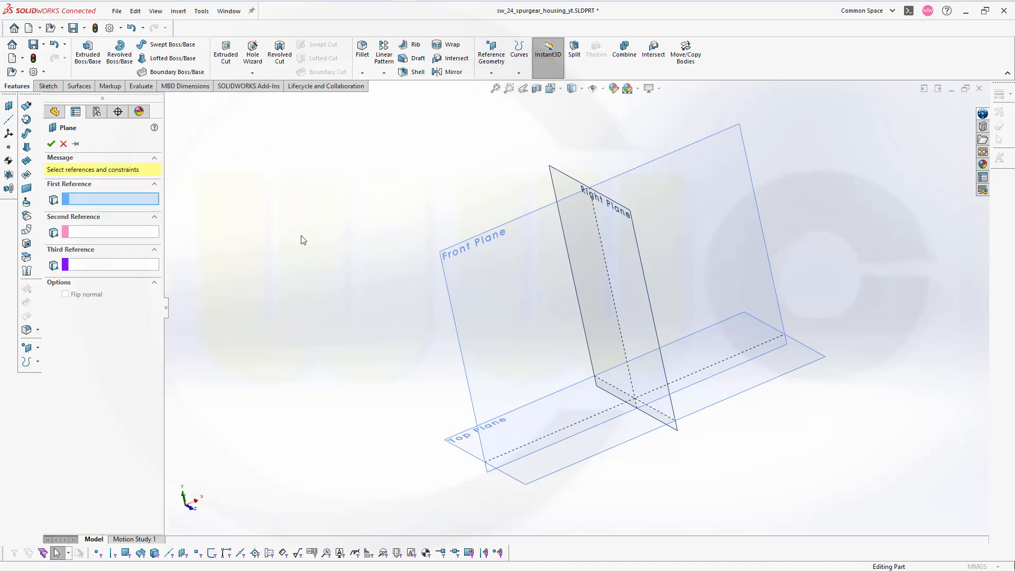
left_click(544, 481)
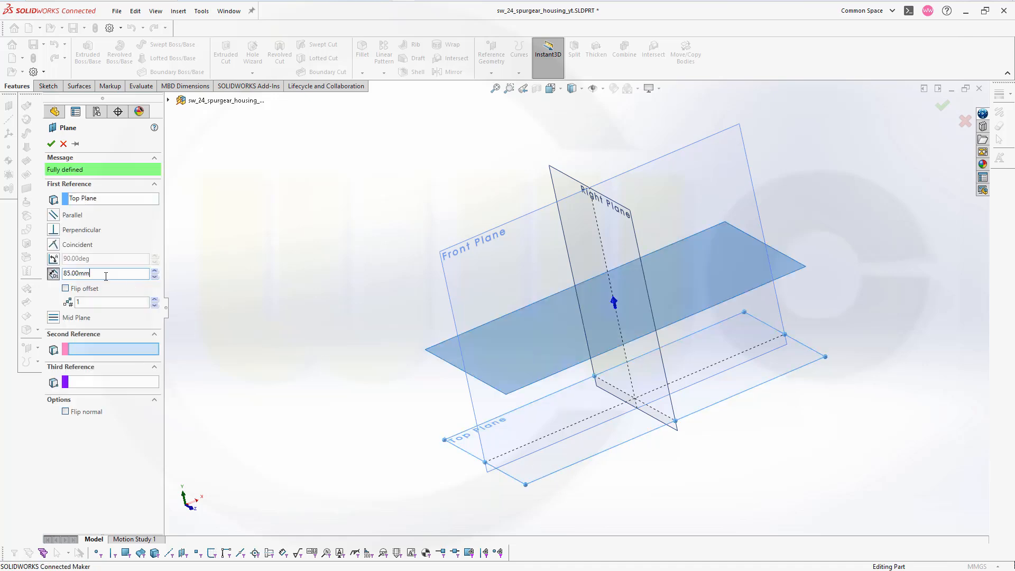
left_click(51, 143)
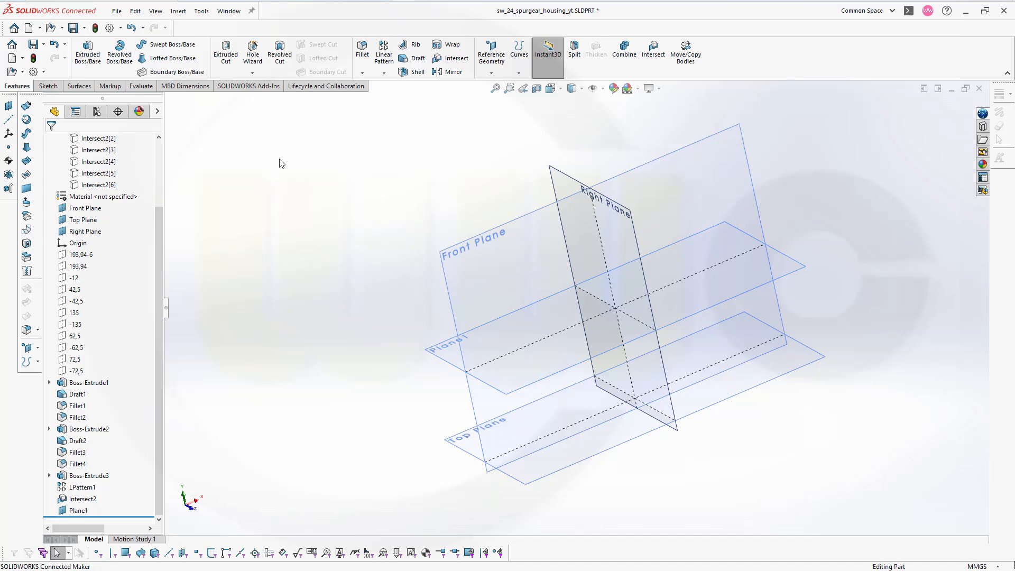
Step: On the new offset plane, sketch a center rectangle about 189 by 165 mm centred on the origin
left_click(48, 86)
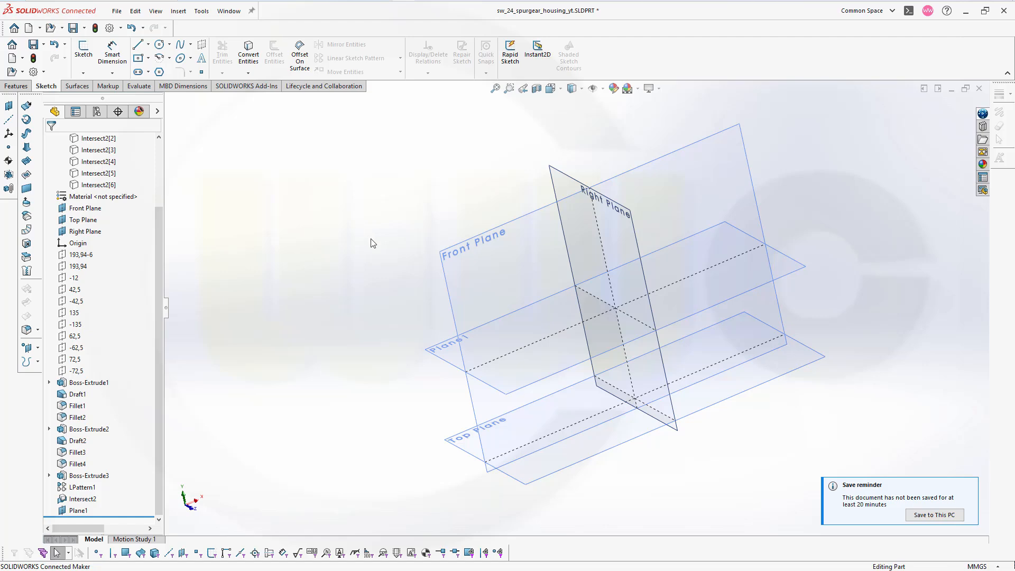
left_click(83, 53)
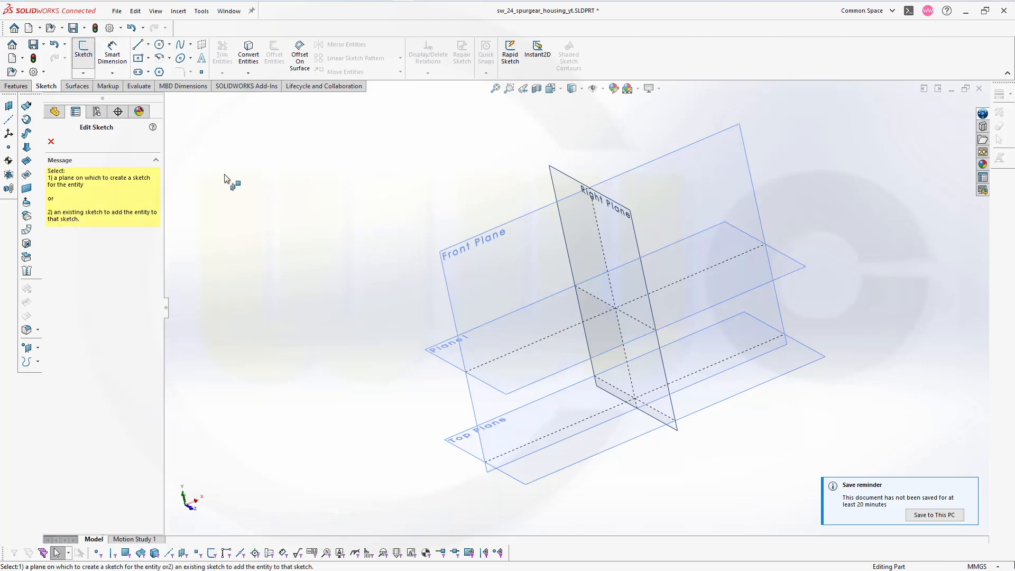
left_click(434, 358)
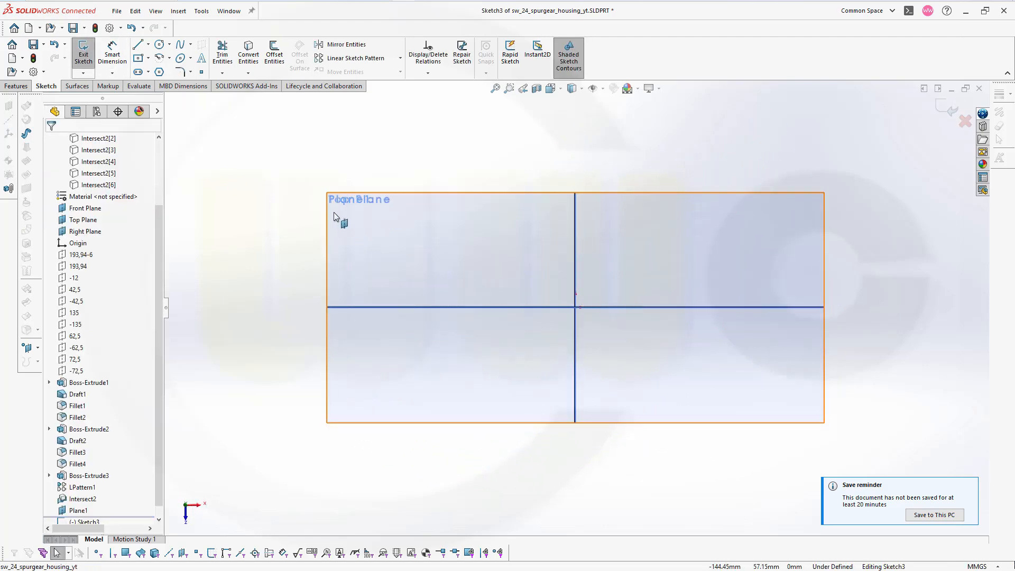
left_click(969, 487)
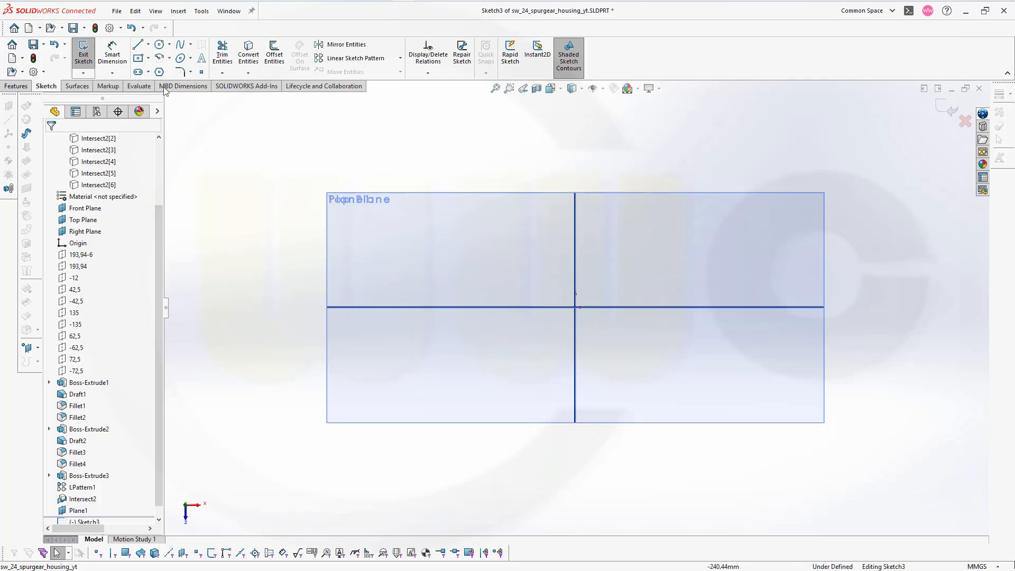
left_click(138, 58)
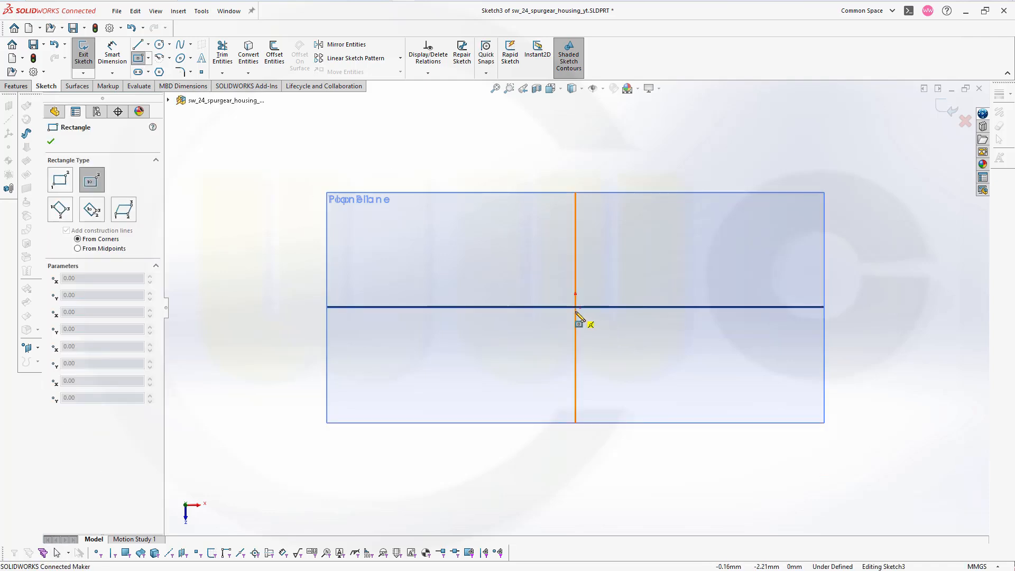
left_click(576, 307)
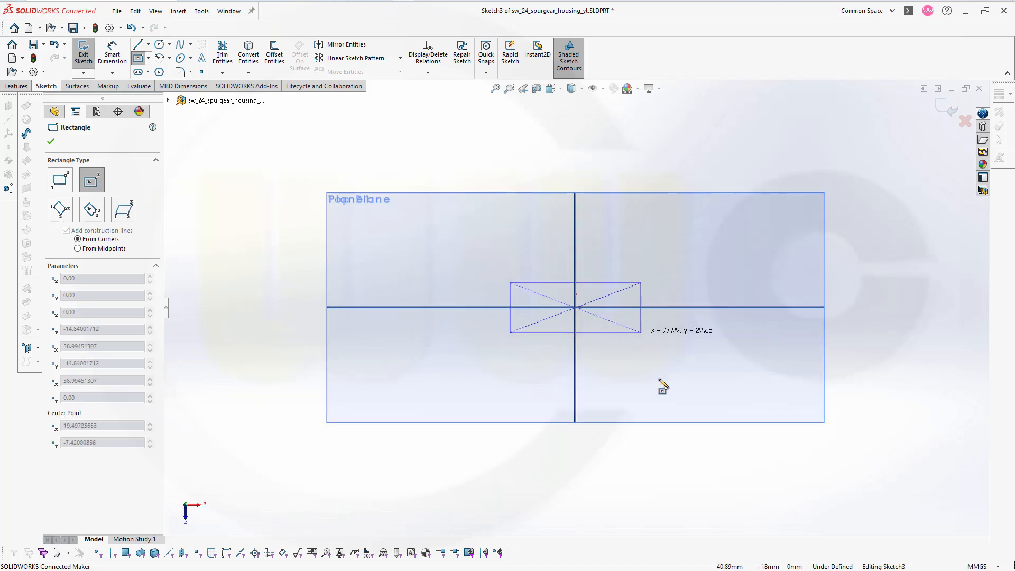
left_click(734, 445)
Step: Dimension the rectangle's horizontal width between its two vertical sides as 300 mm
left_click(112, 53)
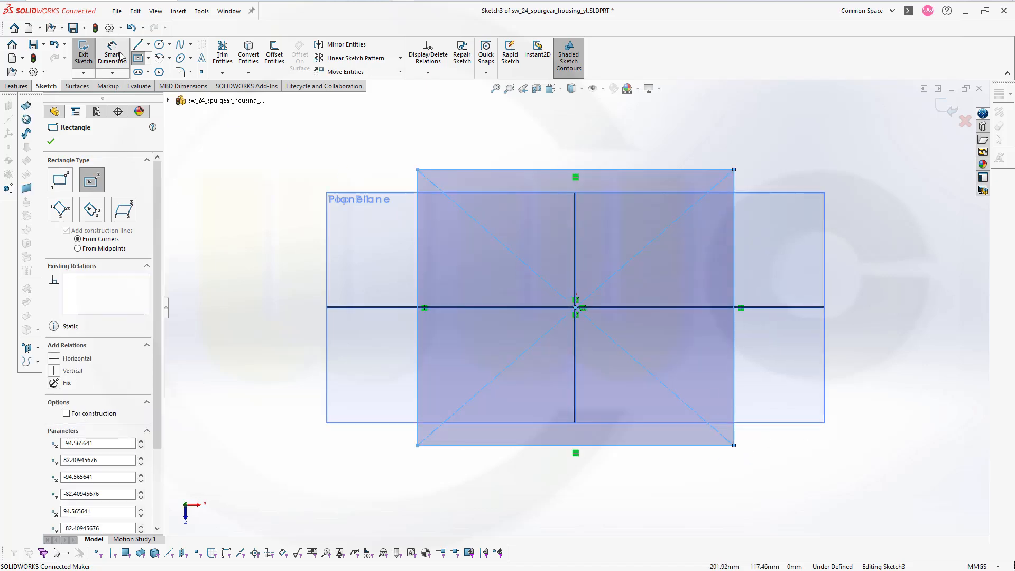
left_click(418, 208)
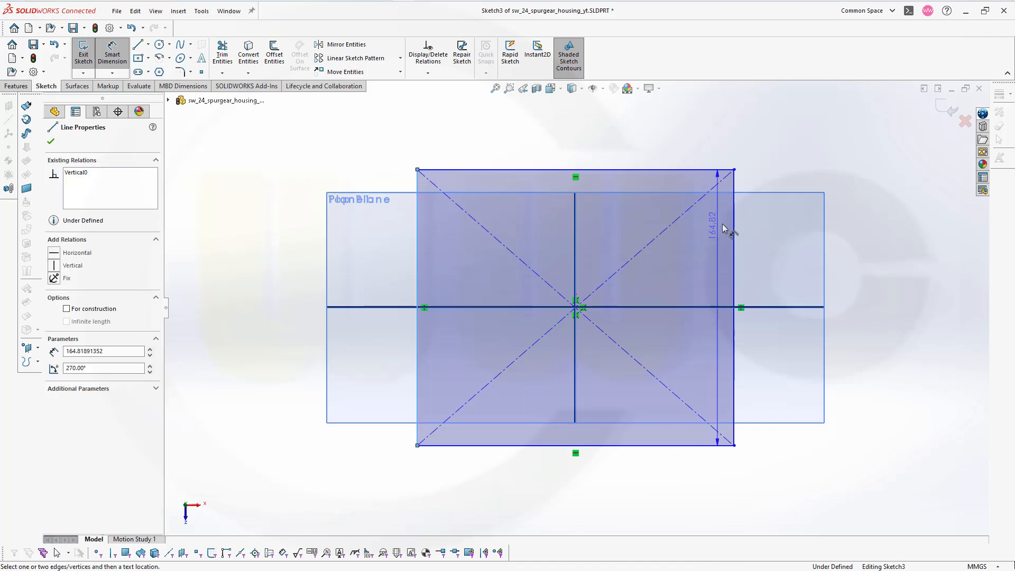
left_click(732, 227)
left_click(584, 146)
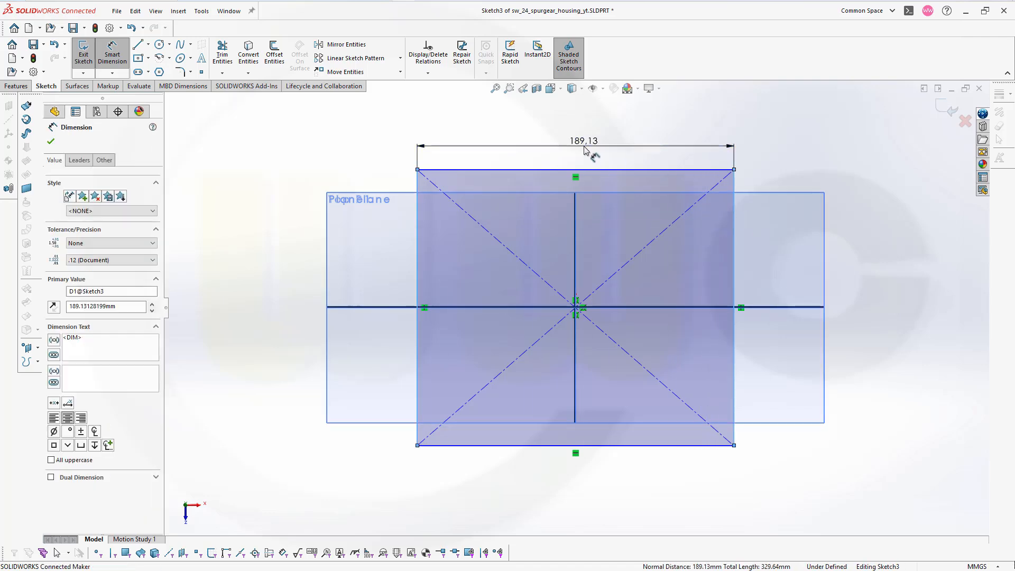
type("3000")
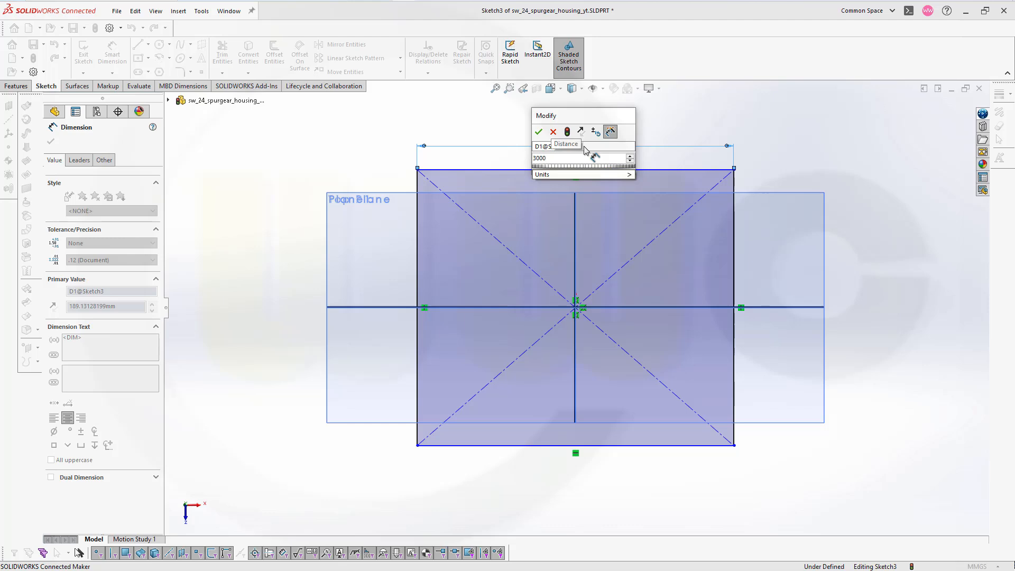
key("BackSpace")
key("Return")
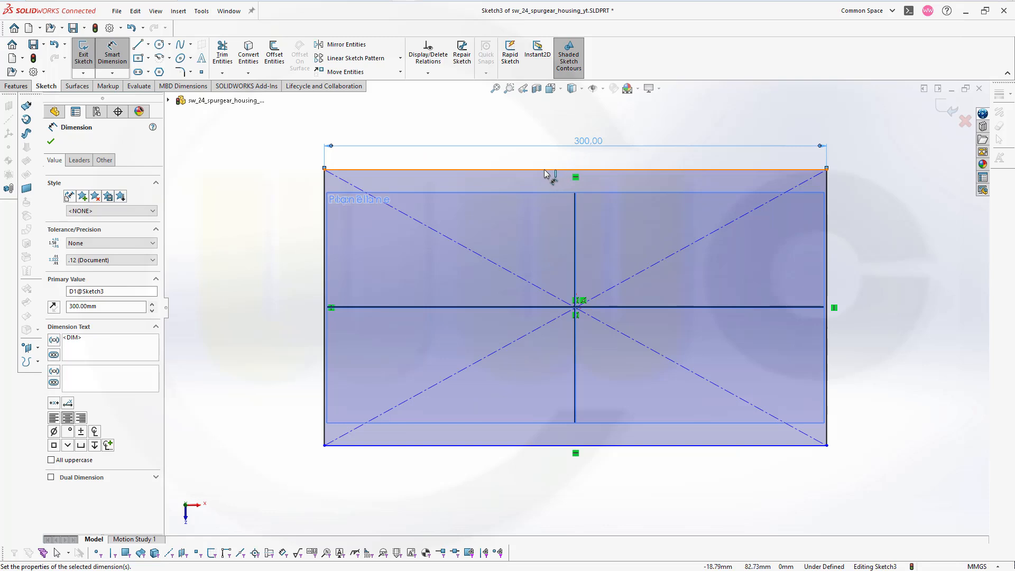
Step: Dimension the distance between the rectangle's two horizontal sides as 110 mm and finish the sketch
left_click(545, 171)
left_click(544, 446)
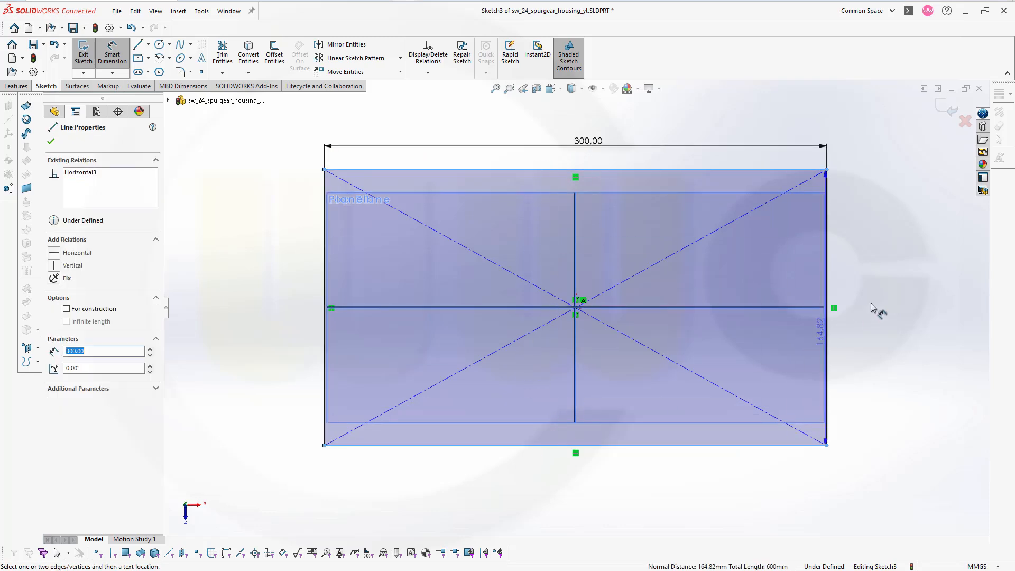
left_click(869, 304)
type("110")
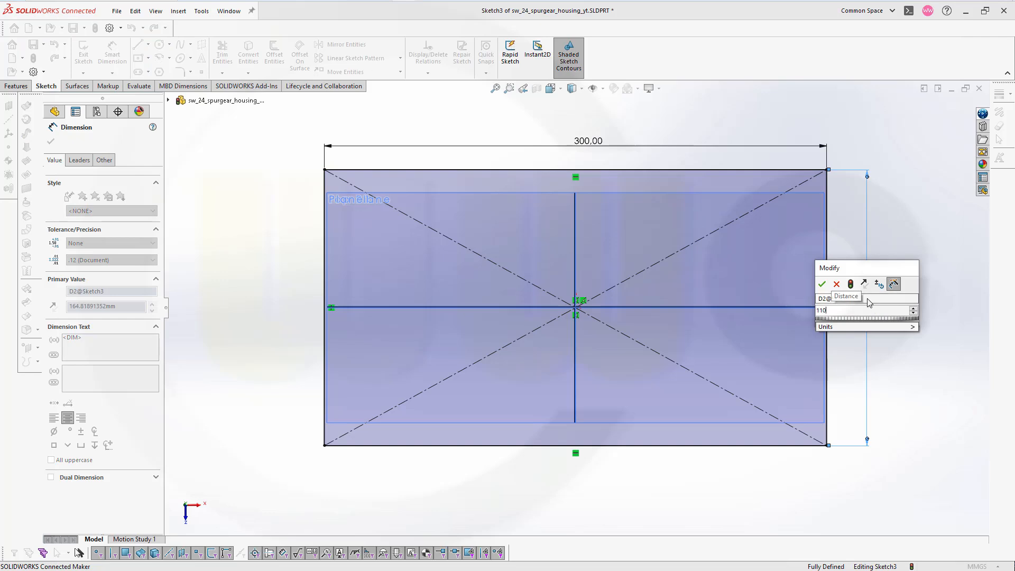
key("Return")
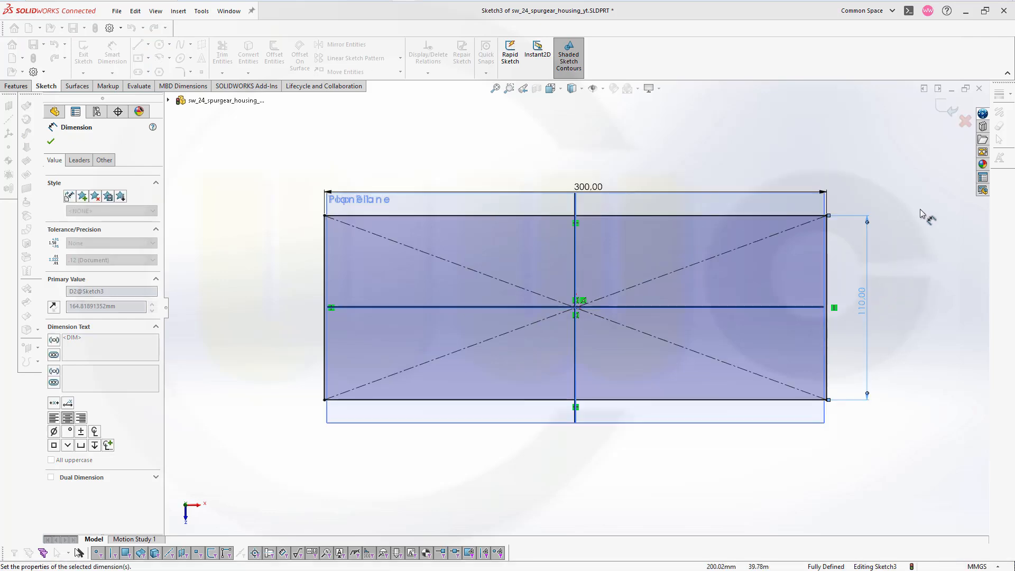
left_click(948, 113)
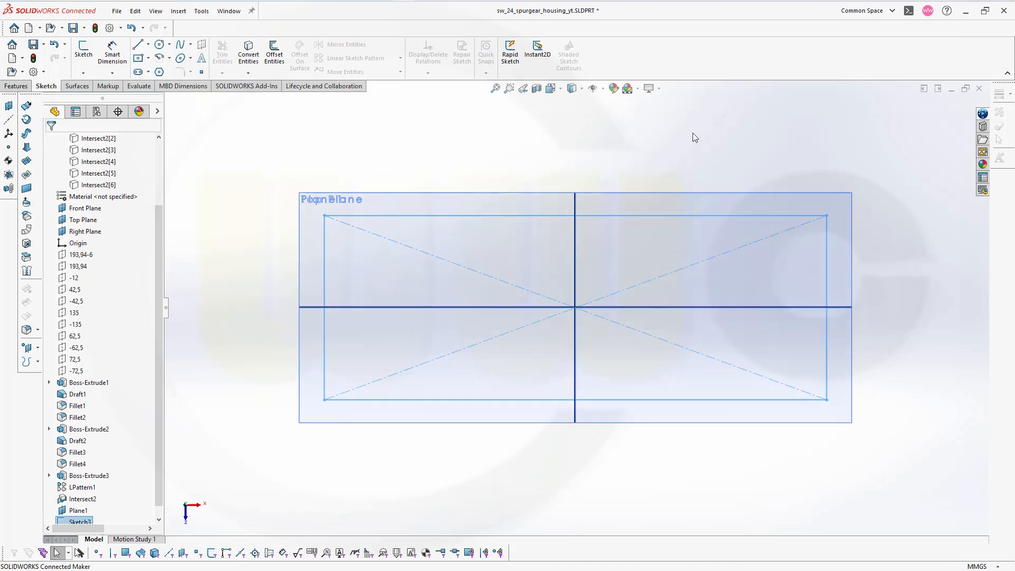
Step: Extrude the rectangle 12 mm with the Mid Plane end condition as a separate body, and hide the resulting plate
left_click(17, 86)
left_click(88, 52)
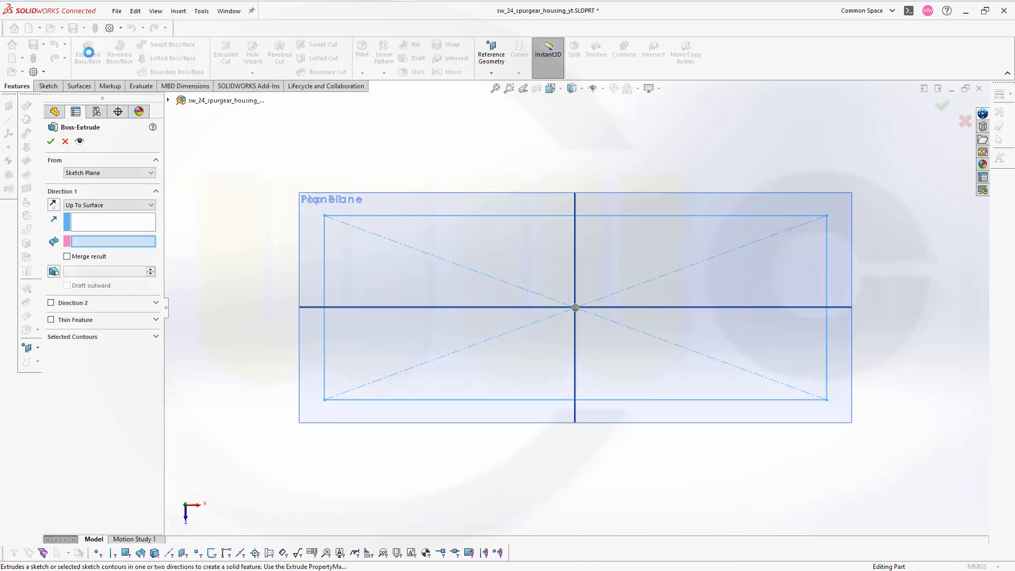
left_click(152, 206)
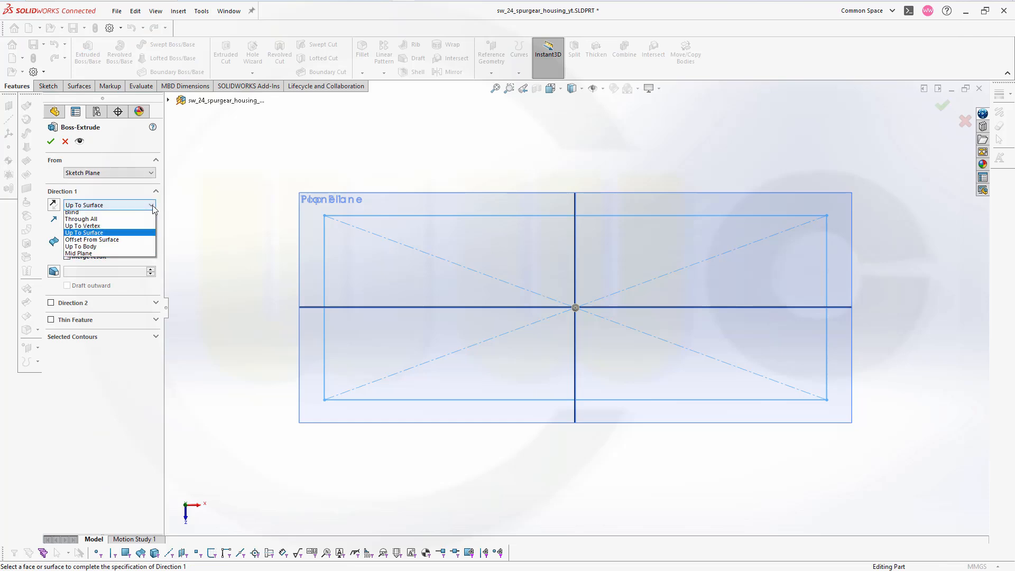
left_click(112, 256)
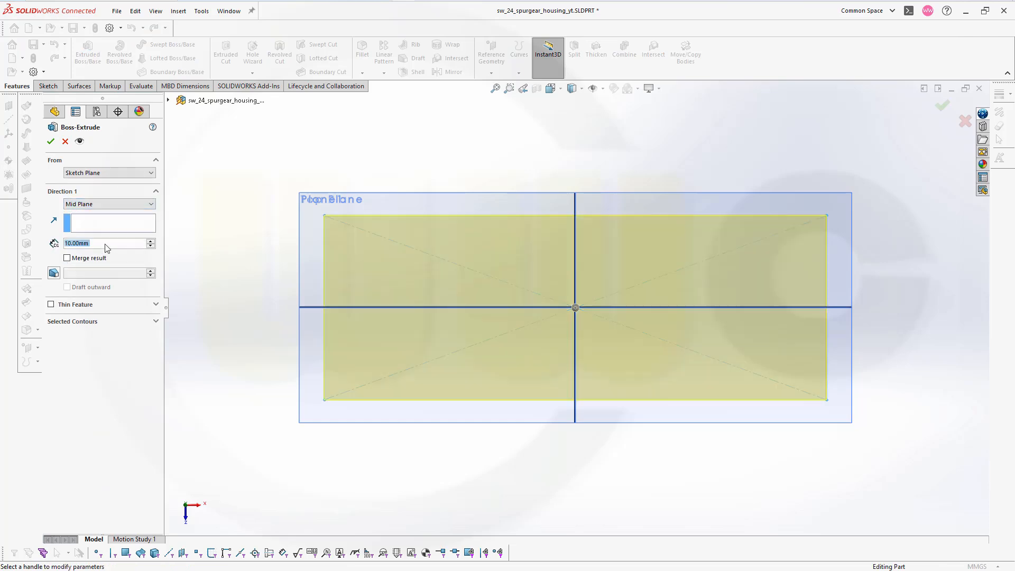
type("12")
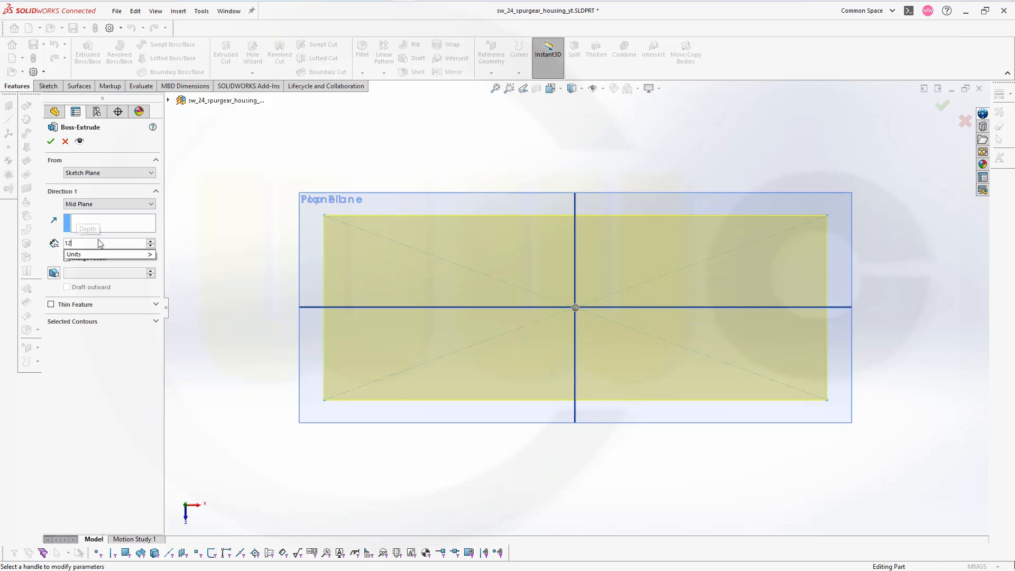
middle_click_drag(321, 199, 360, 94)
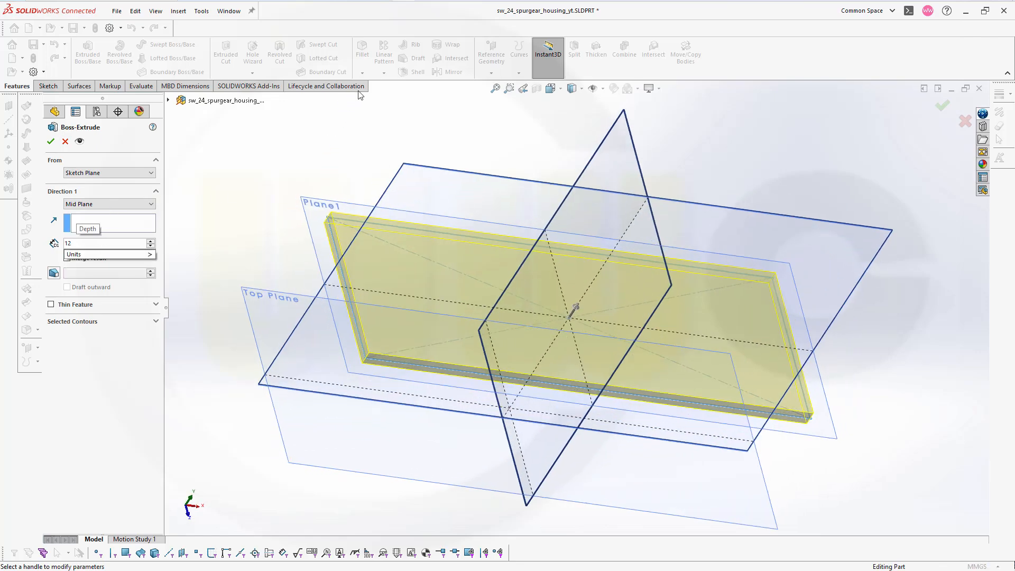
left_click(53, 143)
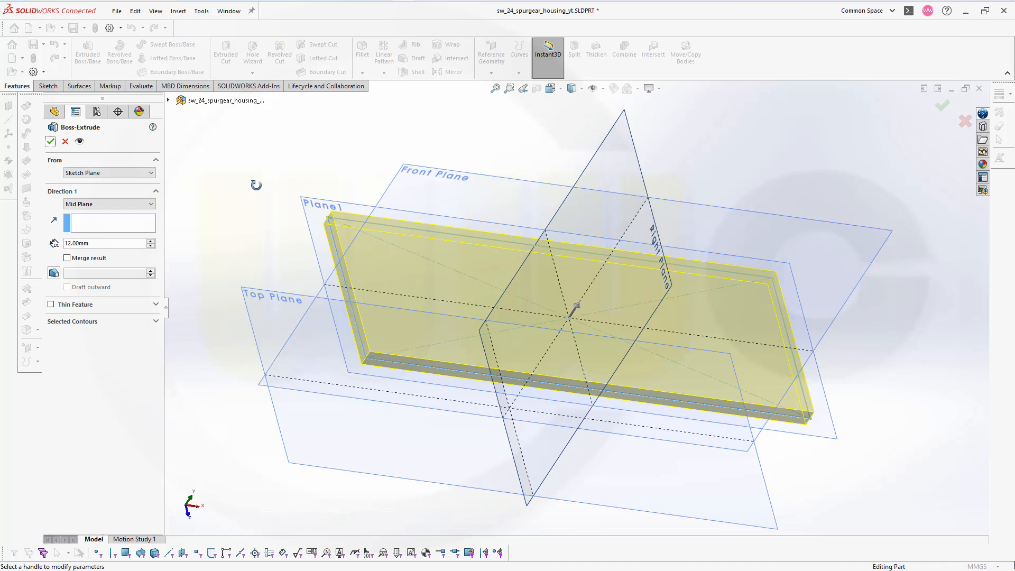
left_click(51, 142)
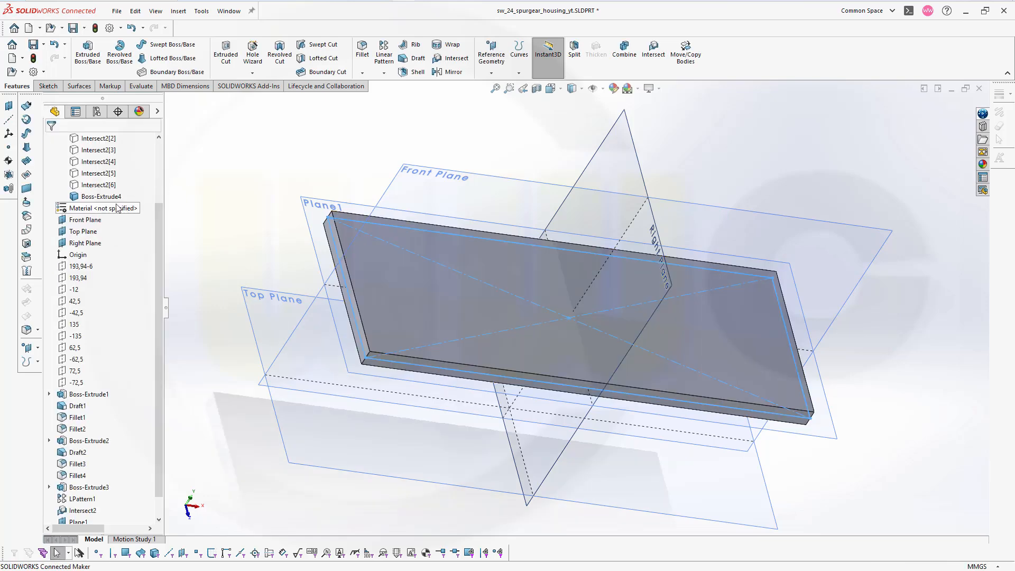
right_click(103, 197)
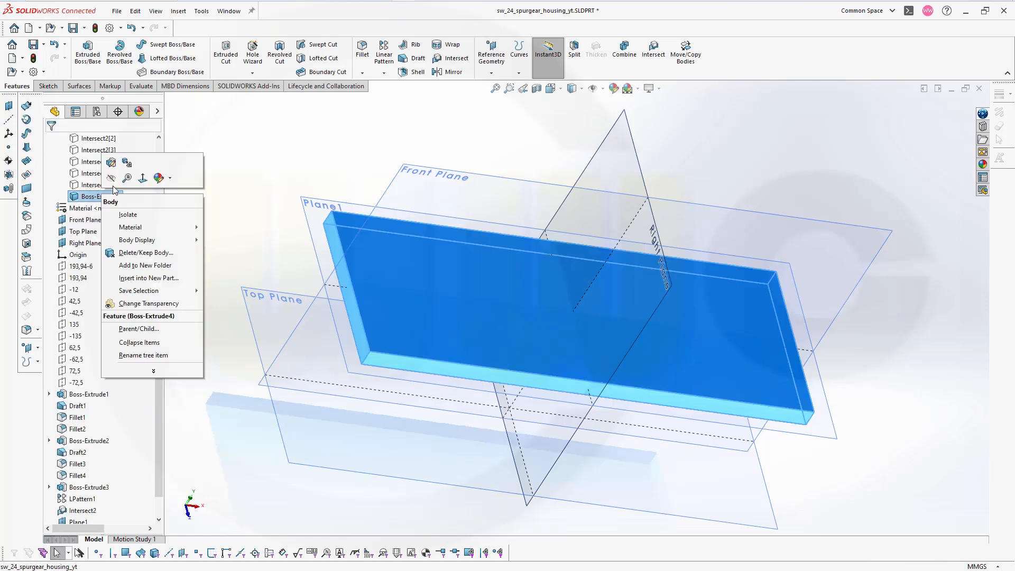
left_click(111, 178)
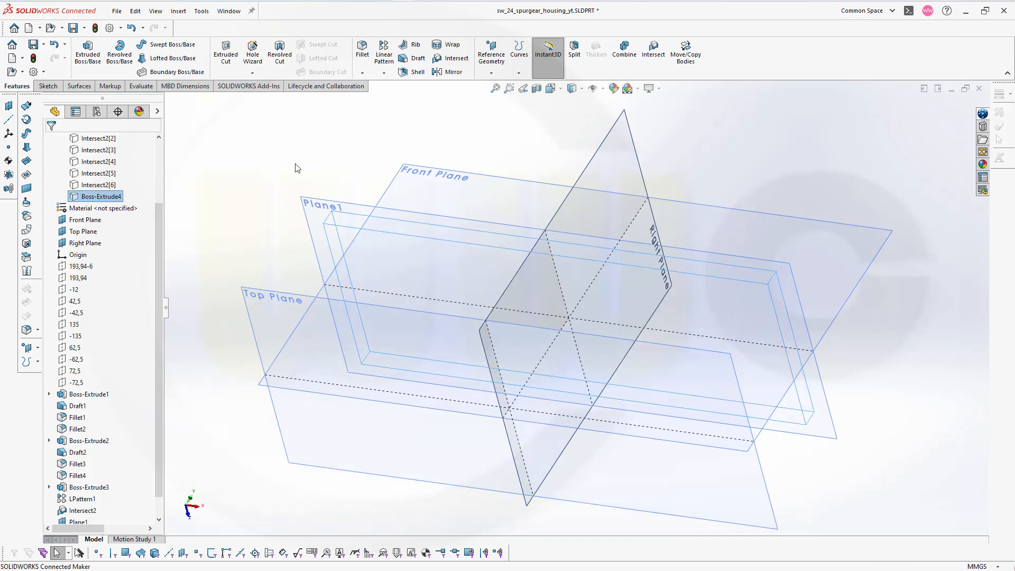
Step: On the Top Plane, sketch a center rectangle about 212 by 202 mm centred on the origin
left_click(49, 86)
left_click(85, 52)
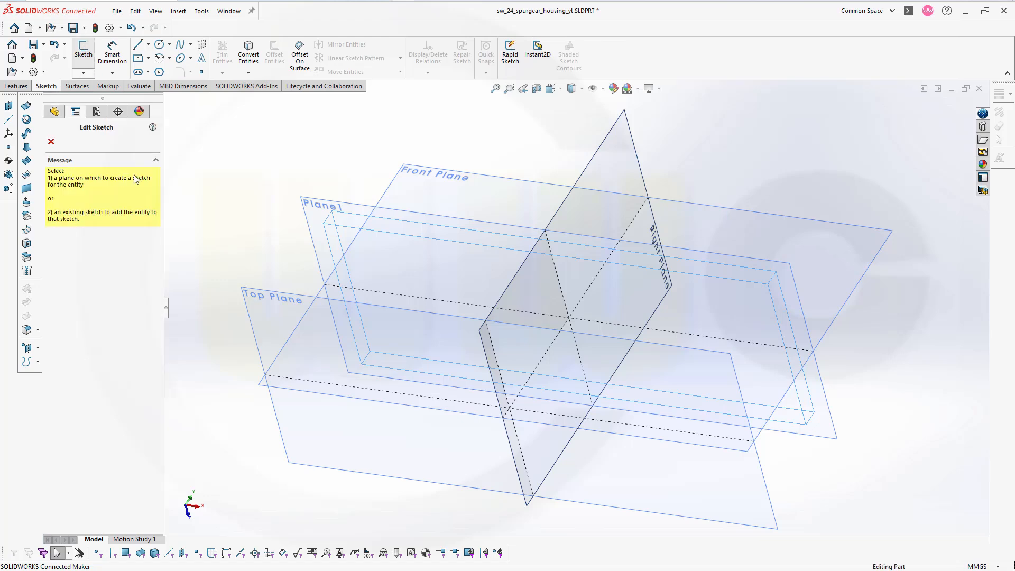
left_click(273, 295)
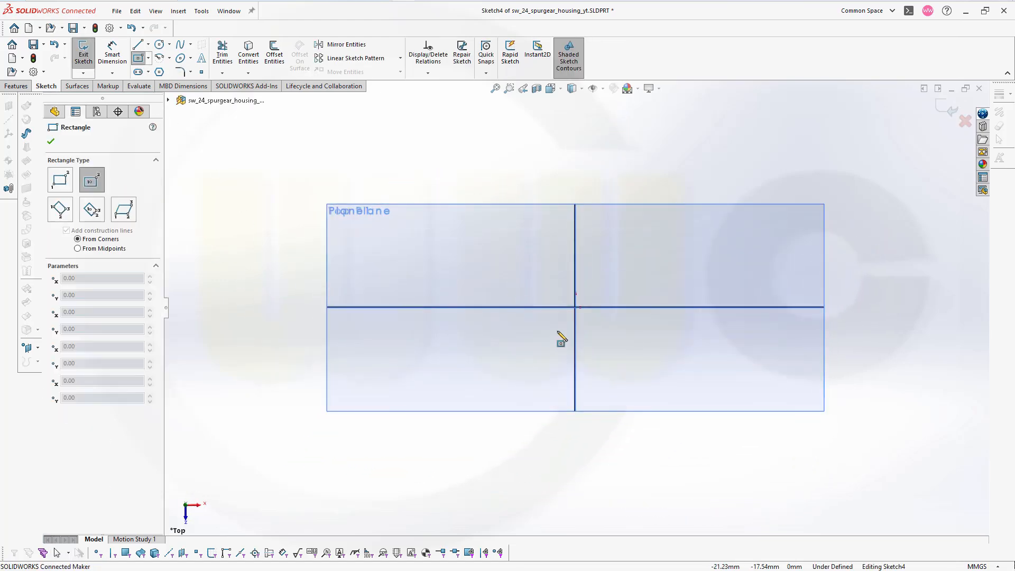
mouse_move(575, 308)
left_mouse_down()
mouse_move(721, 421)
mouse_move(736, 459)
left_mouse_up()
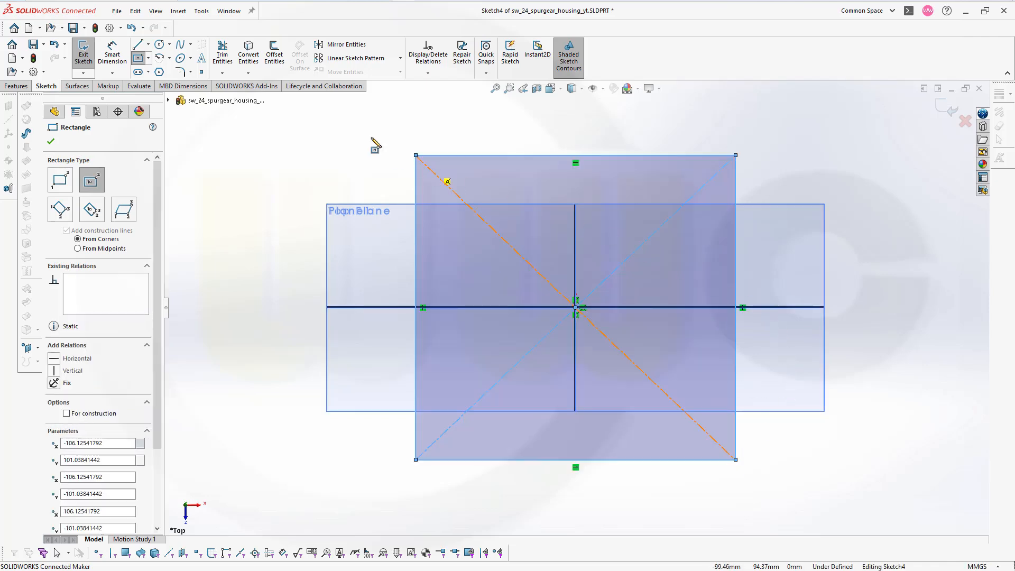
Step: Dimension the horizontal distance between the rectangle's two vertical sides as 270 mm
left_click(112, 53)
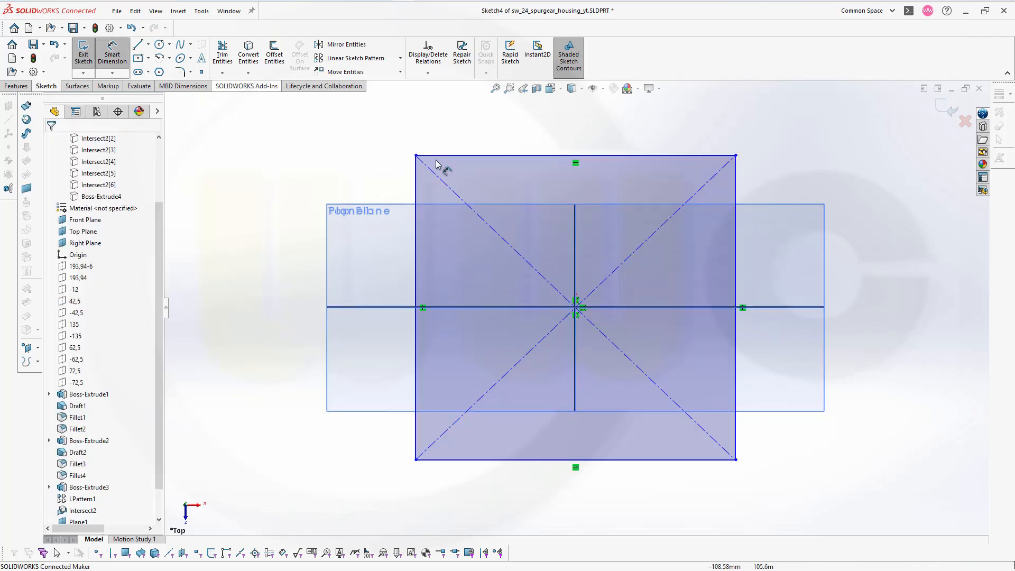
left_click(417, 195)
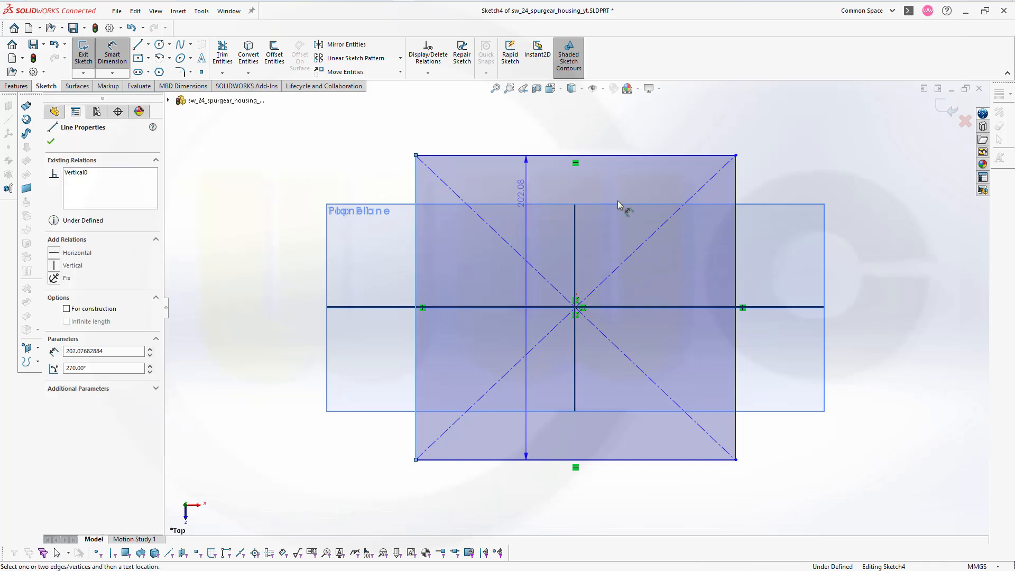
left_click(735, 193)
left_click(577, 135)
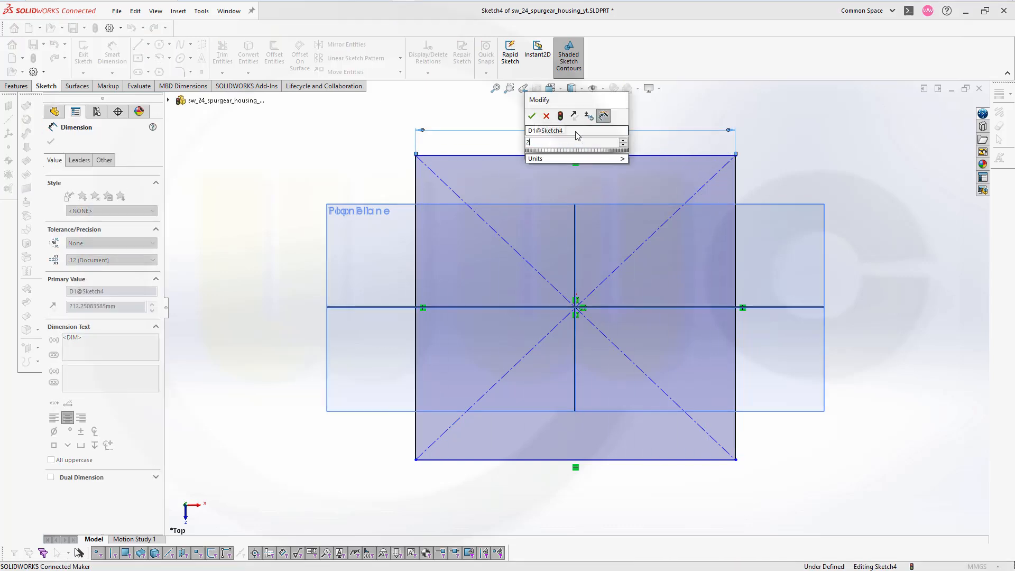
key("Return")
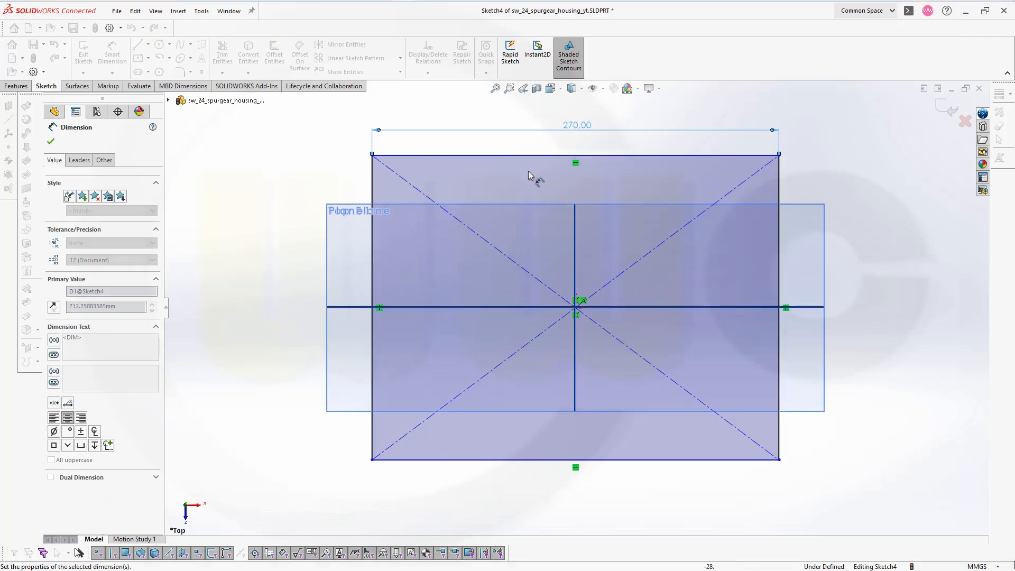
Step: Dimension the distance between the base rectangle's two horizontal sides as 145 mm and finish the sketch
left_click(513, 156)
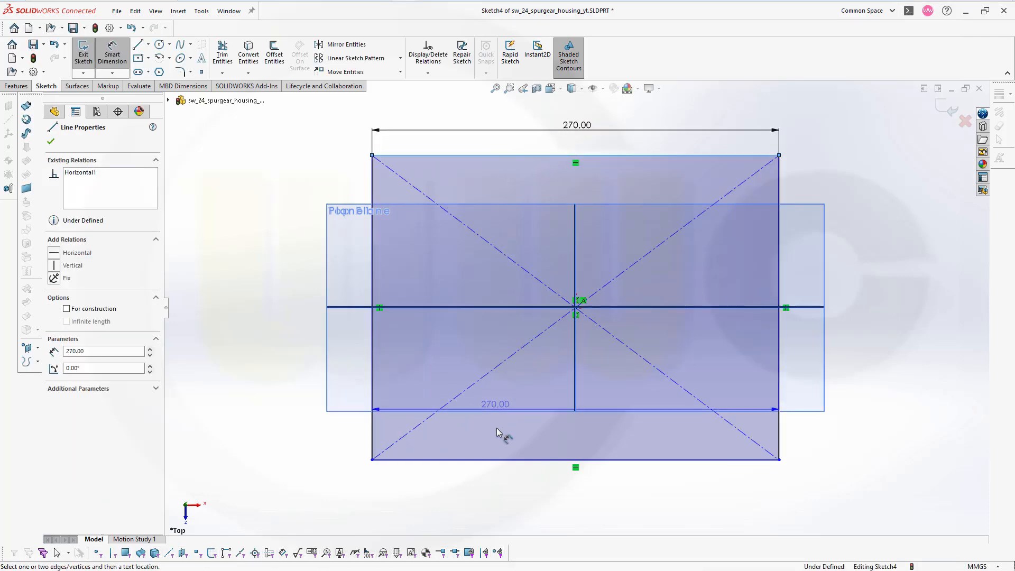
left_click(494, 459)
left_click(878, 312)
type("145")
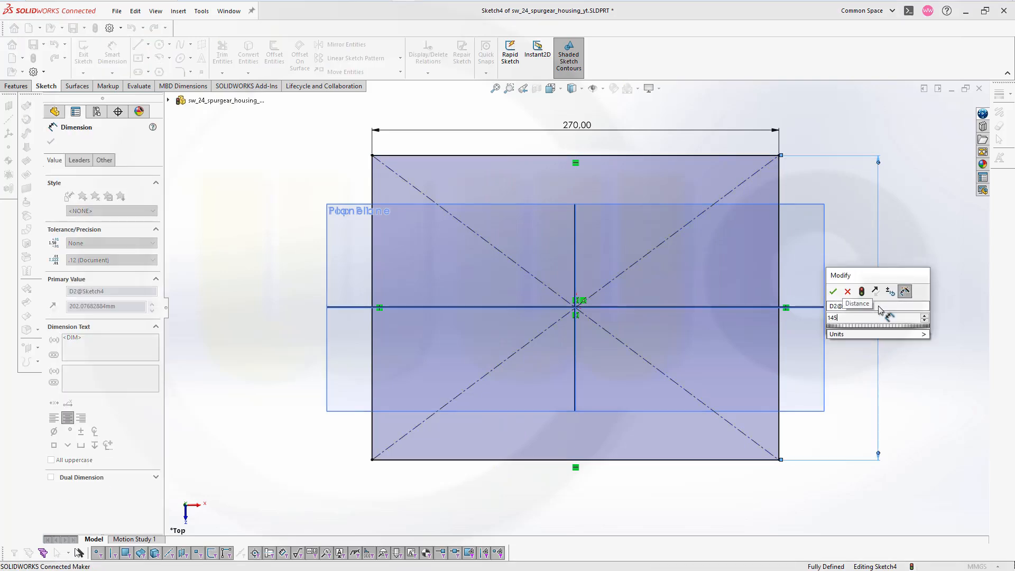
key("Return")
left_click(946, 115)
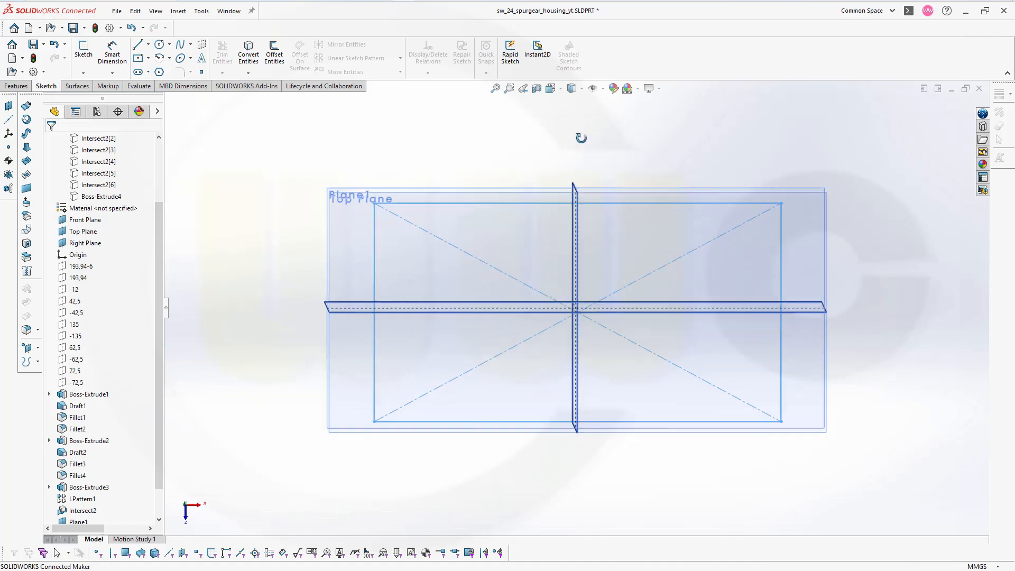
Step: Extrude the 270 by 145 mm rectangle as a separate body, using the Up To Surface end condition with plane -12 as the limit
scroll(121, 412, "down", 1)
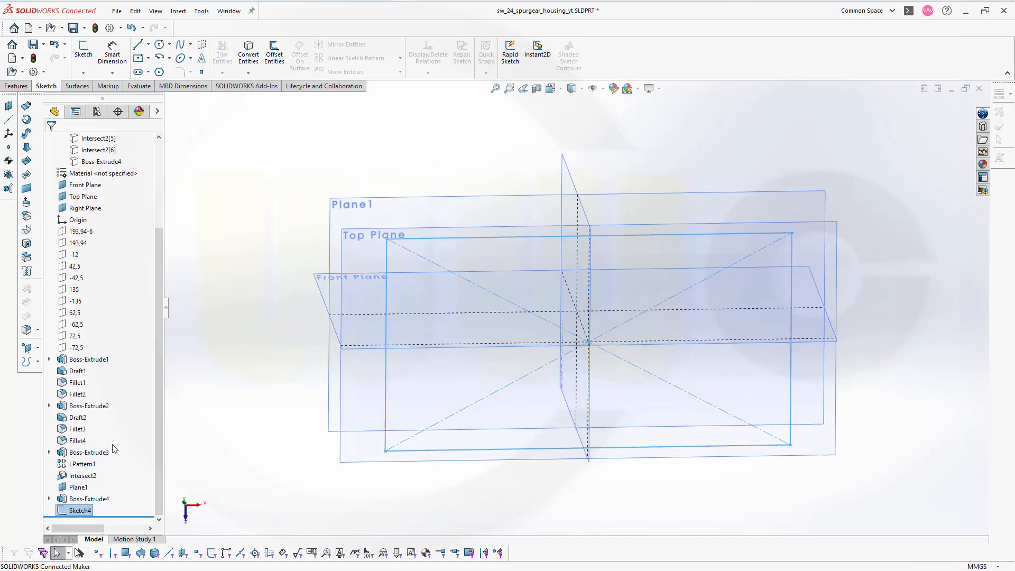
left_click(21, 88)
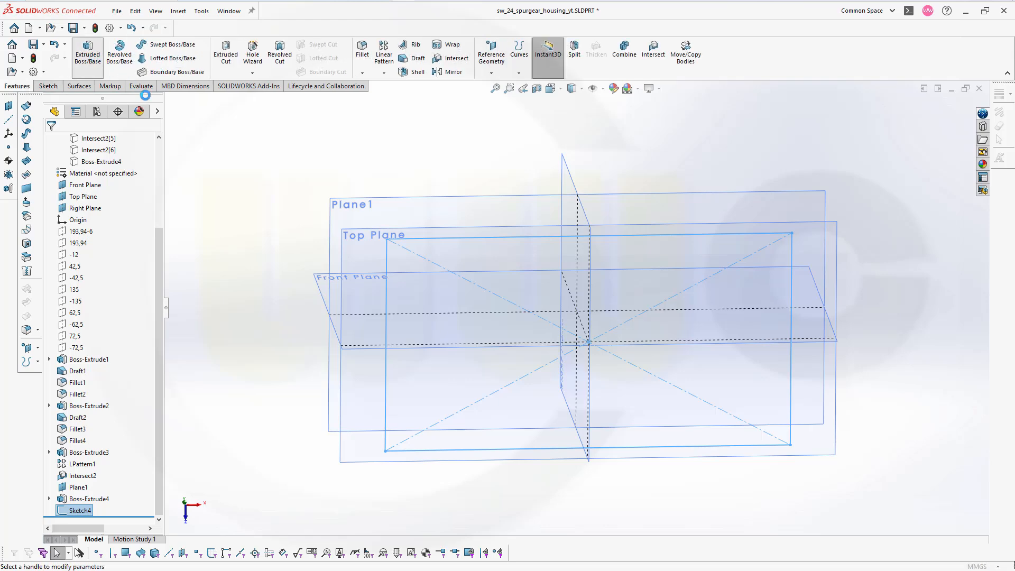
left_click(88, 58)
middle_click_drag(290, 178, 169, 189)
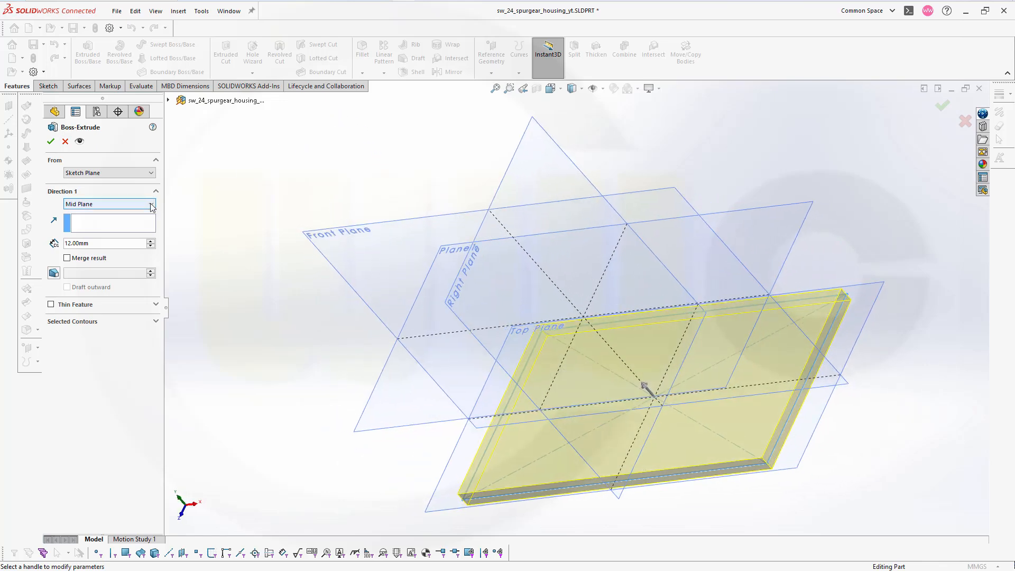
left_click(154, 205)
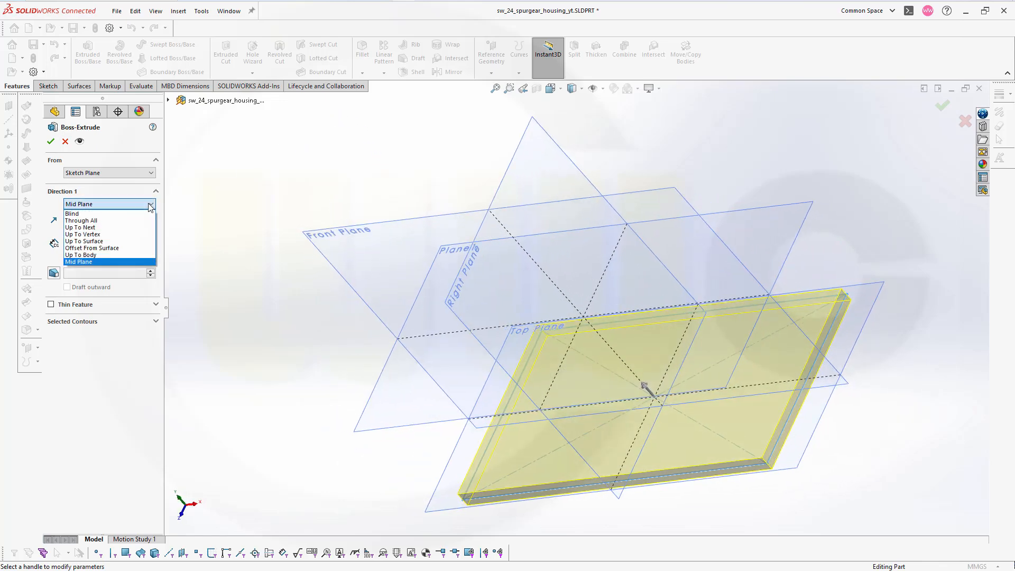
left_click(113, 237)
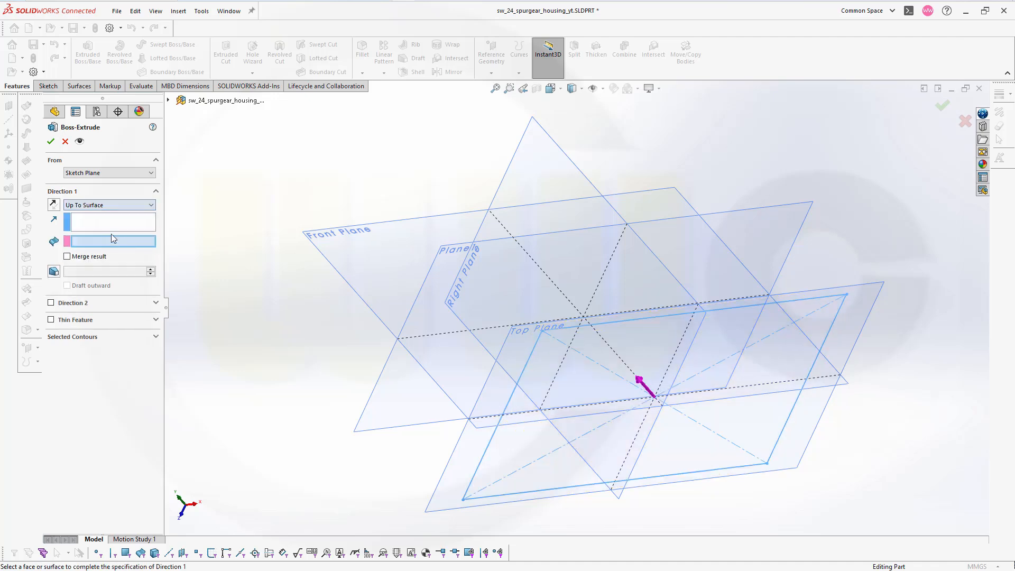
left_click(168, 101)
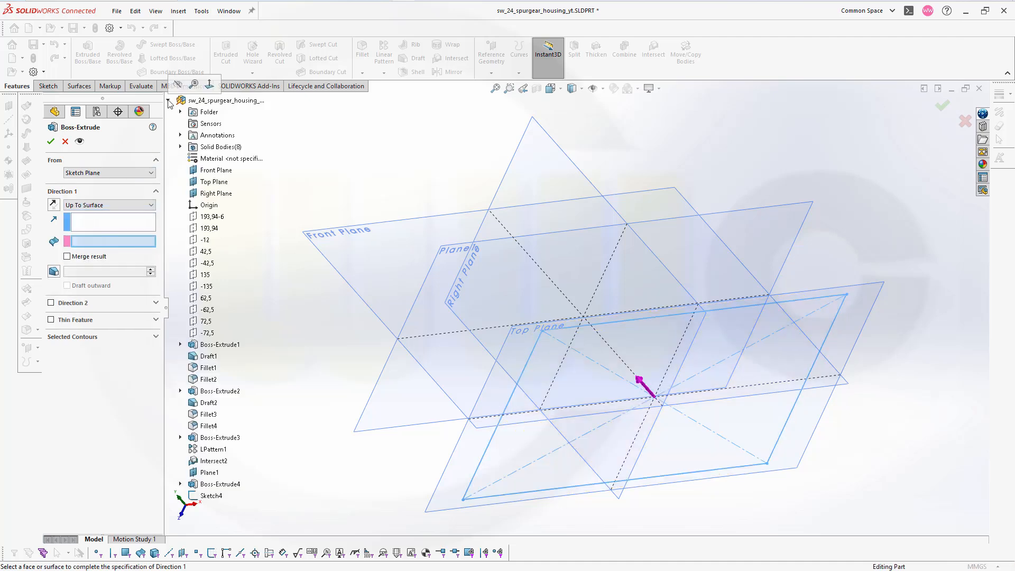
left_click(205, 240)
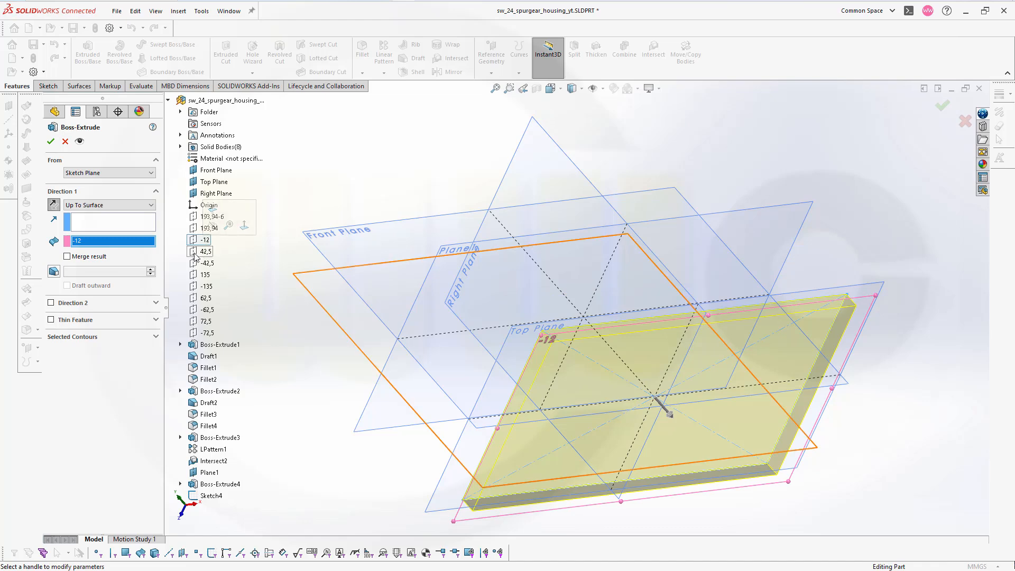
left_click(50, 142)
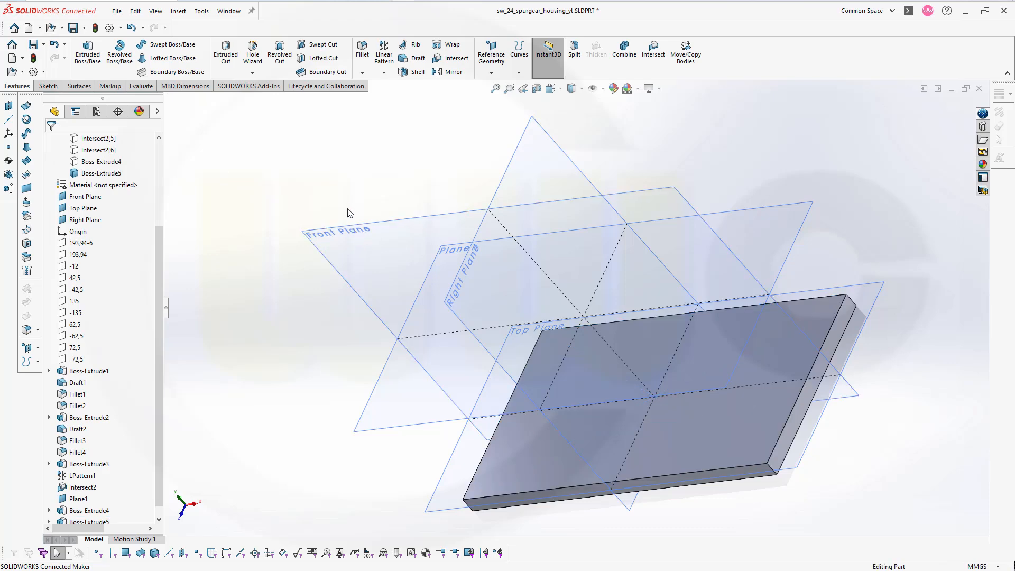
Step: On plane -12, sketch a center rectangle about 193 by 218 mm centred on the origin
left_click(74, 267)
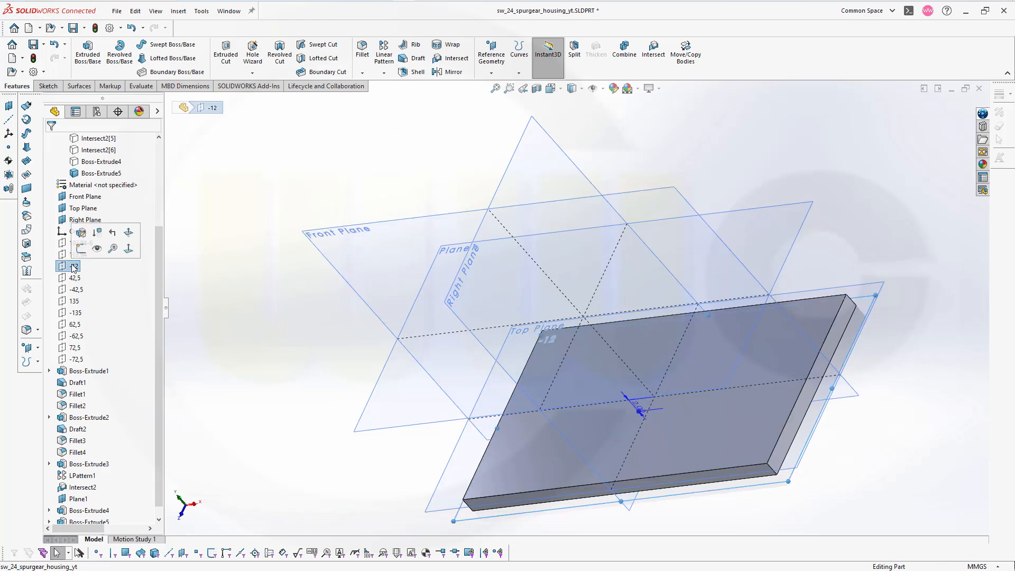
left_click(81, 248)
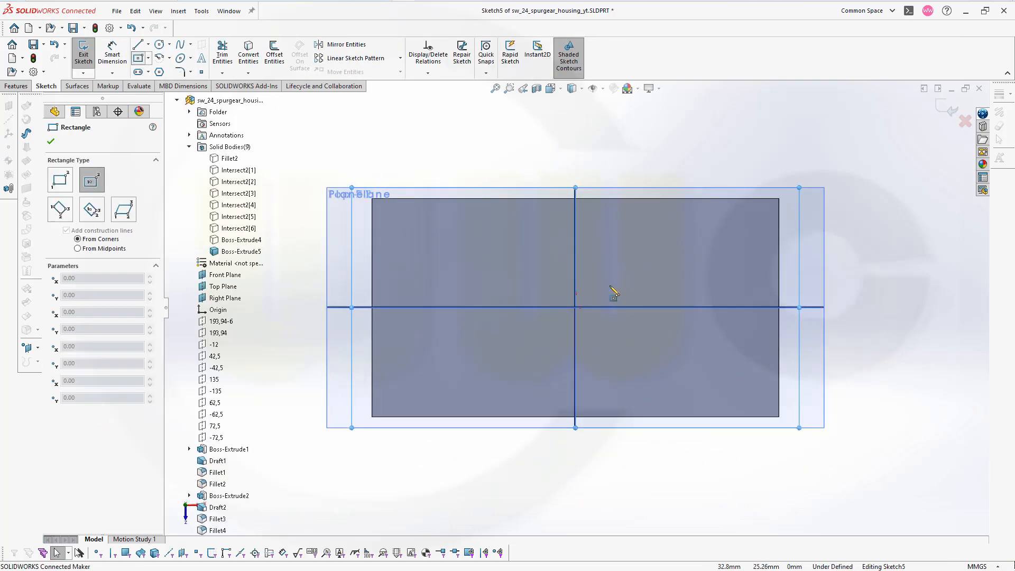
left_click(576, 307)
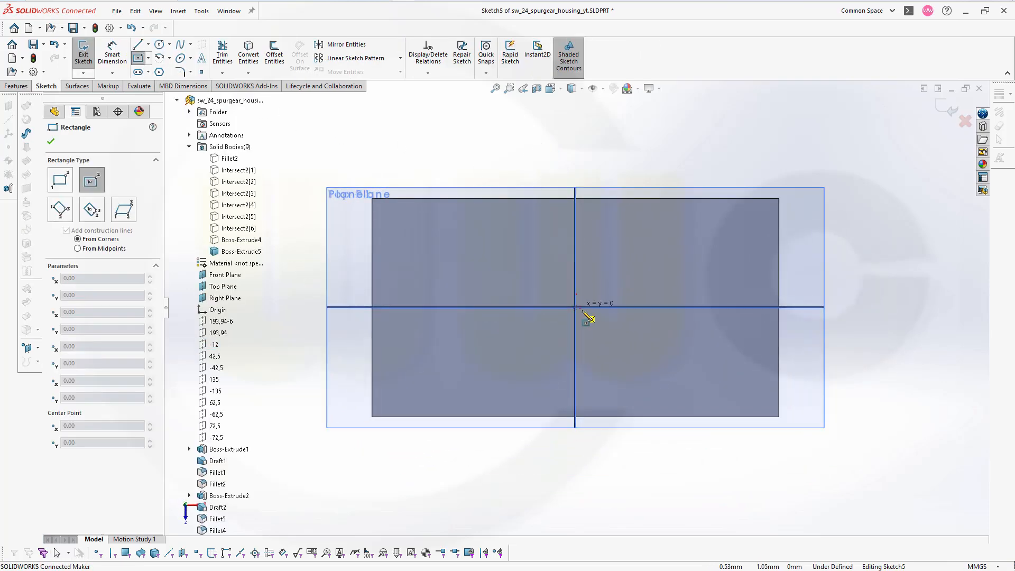
left_click(721, 471)
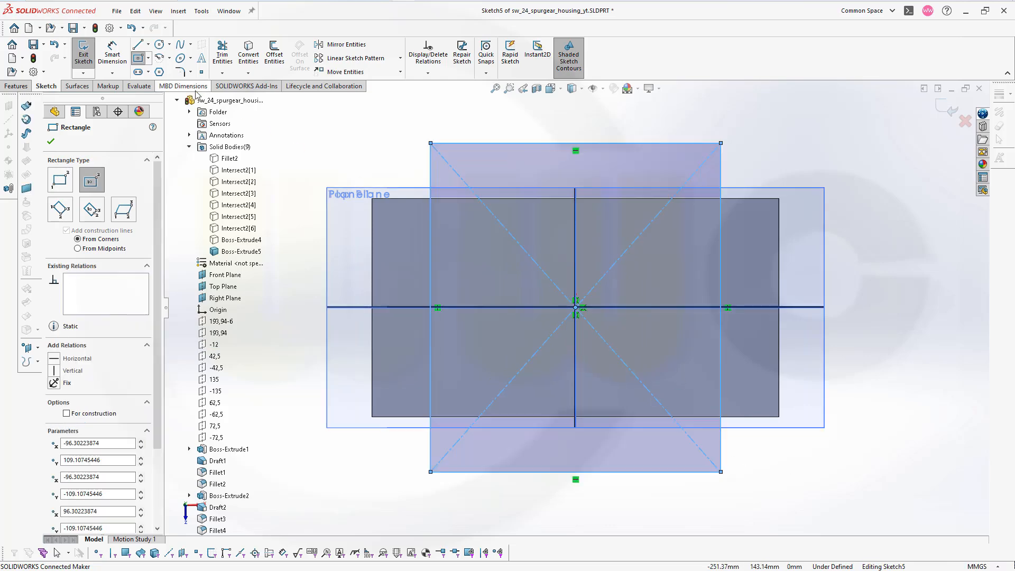
Step: Dimension the new rectangle's width between its two vertical sides as 200 mm
left_click(112, 53)
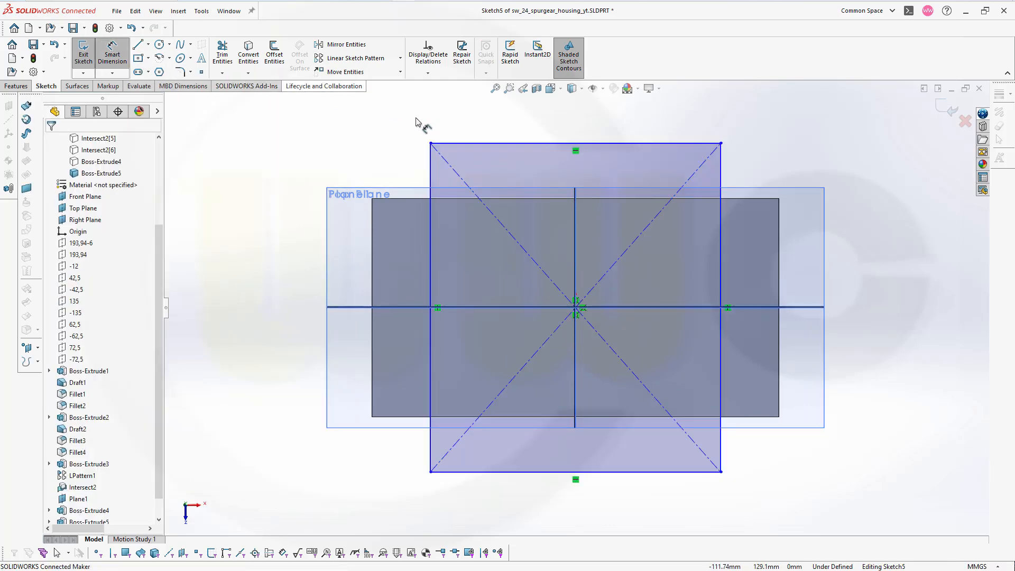
left_click(432, 159)
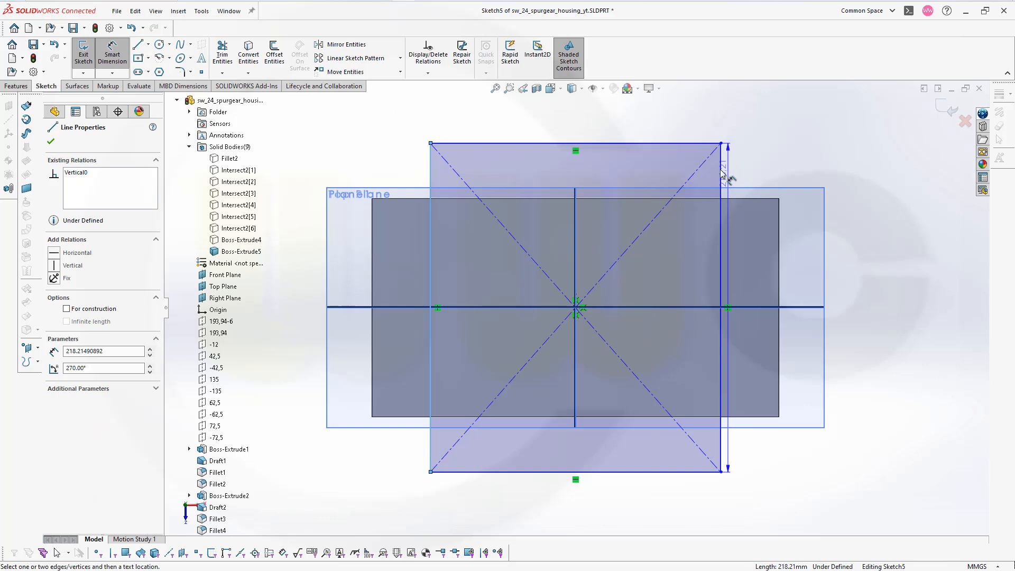
left_click(721, 170)
left_click(584, 125)
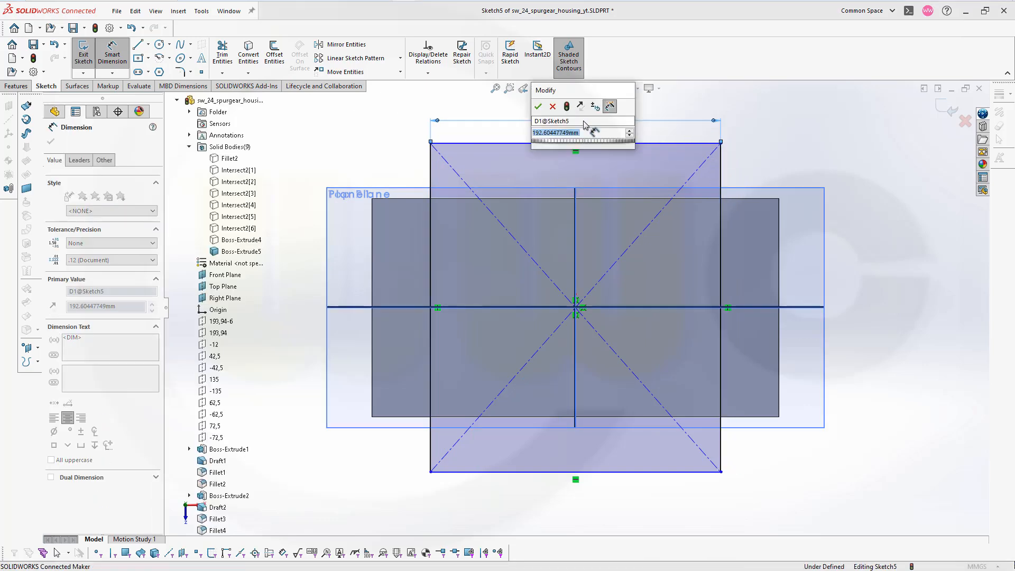
type("200")
key("Return")
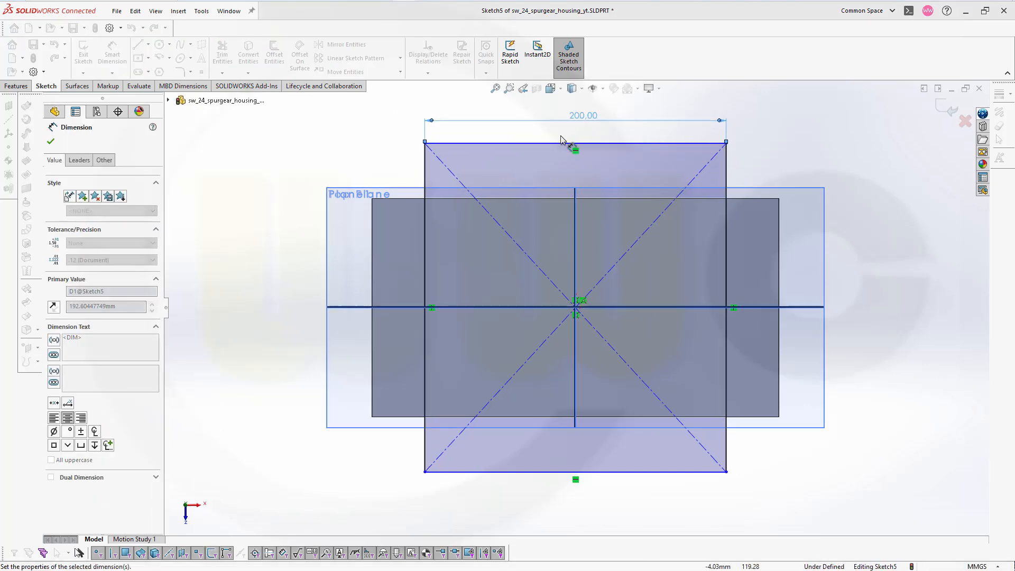
Step: Dimension the distance between the new rectangle's two horizontal sides as 145 mm and finish the sketch
left_click(549, 143)
left_click(528, 471)
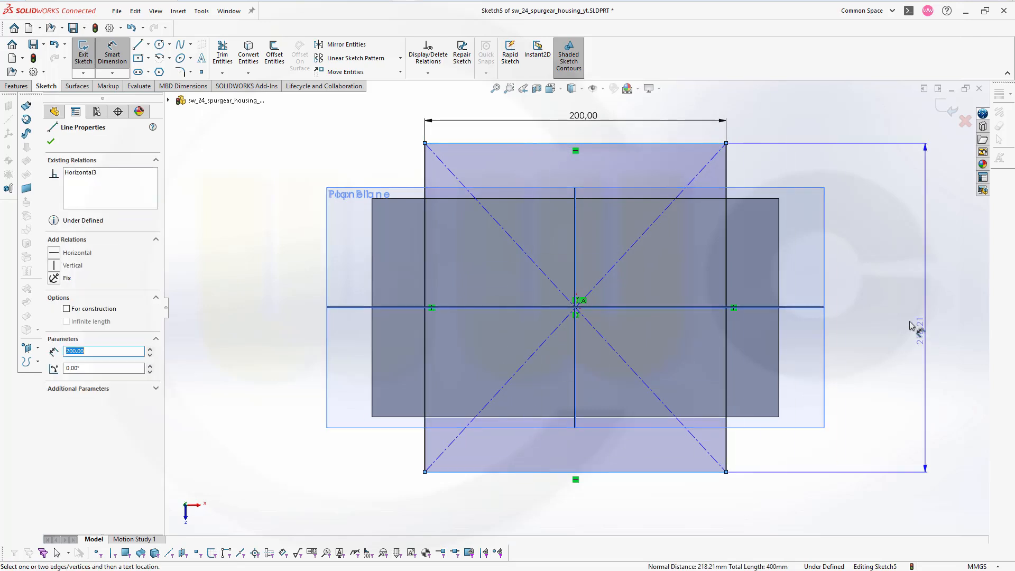
left_click(869, 316)
type("145")
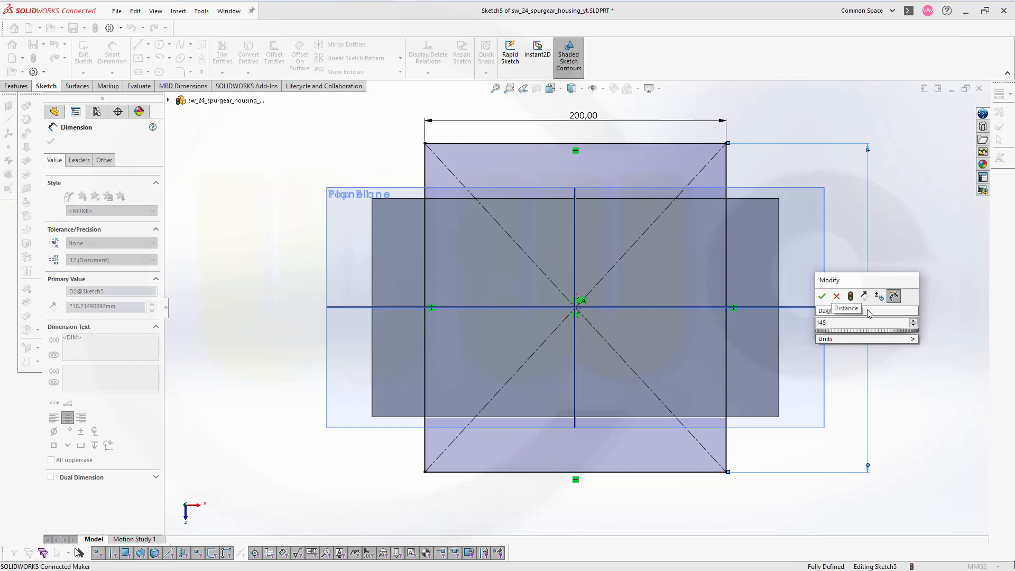
key("Return")
left_click(950, 116)
Step: Cut the 200 by 145 mm rectangle 7 mm deep into the base plate as a Blind extruded cut with reversed direction
mouse_move(654, 114)
middle_mouse_down()
mouse_move(668, 157)
mouse_move(696, 181)
mouse_move(775, 214)
mouse_move(789, 249)
mouse_move(737, 272)
mouse_move(753, 287)
middle_mouse_up()
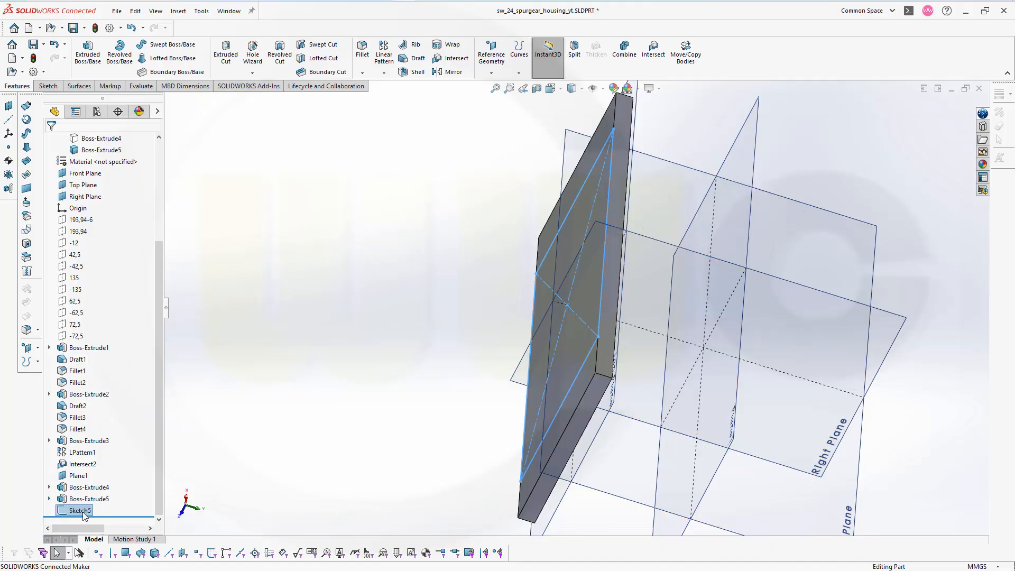
left_click(227, 53)
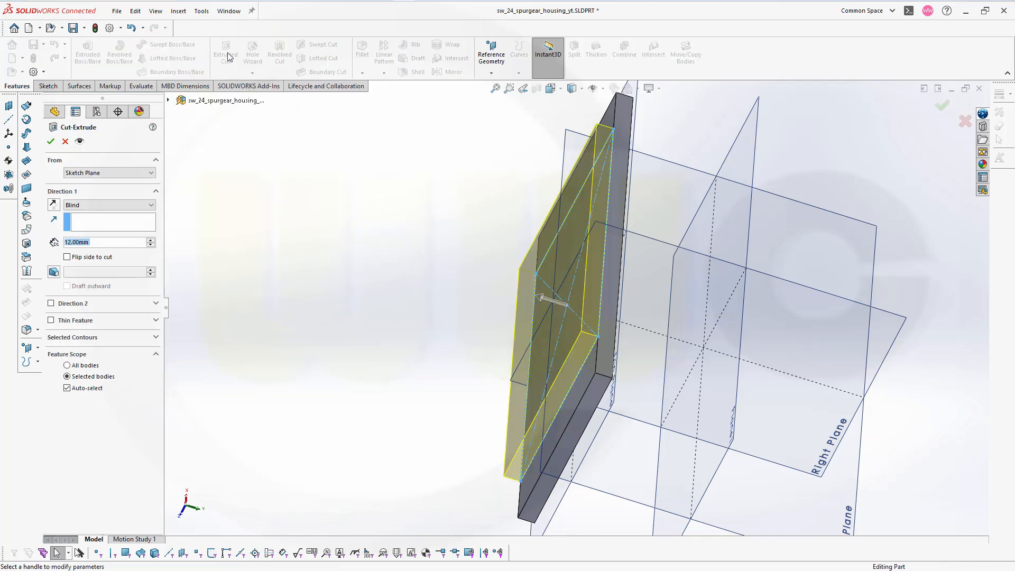
middle_click_drag(314, 231, 298, 238)
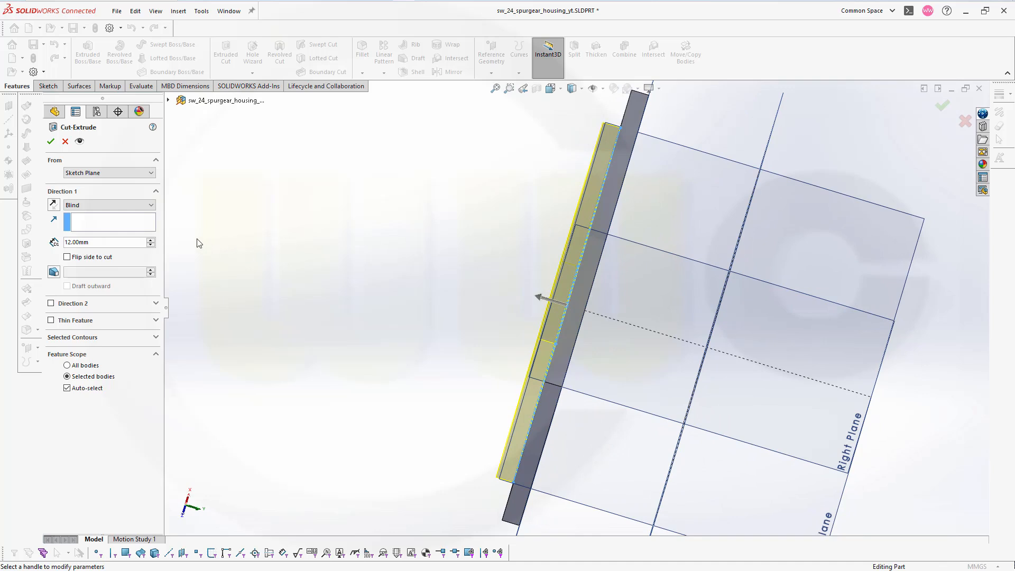
left_click(53, 206)
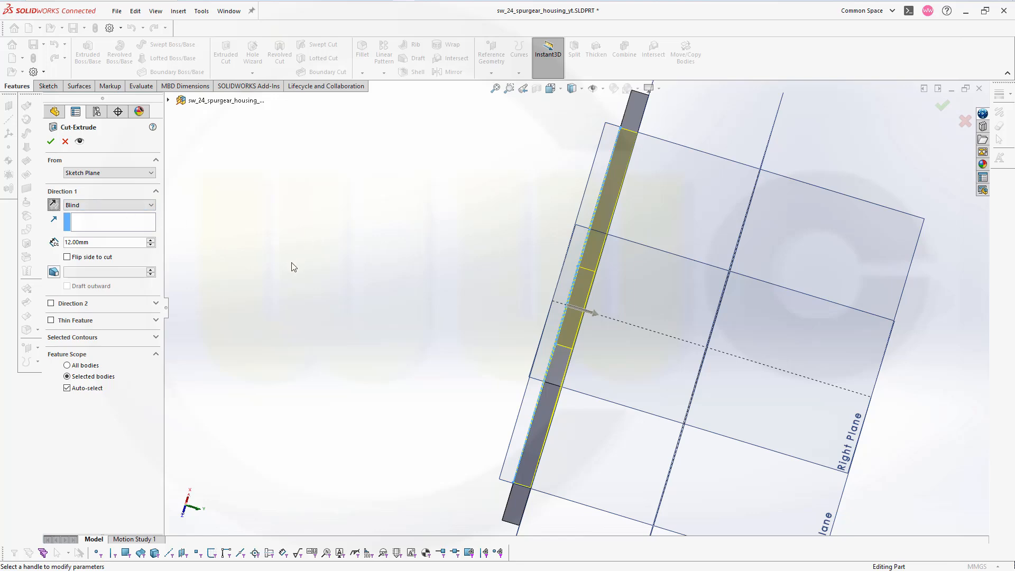
middle_click_drag(238, 336, 266, 337)
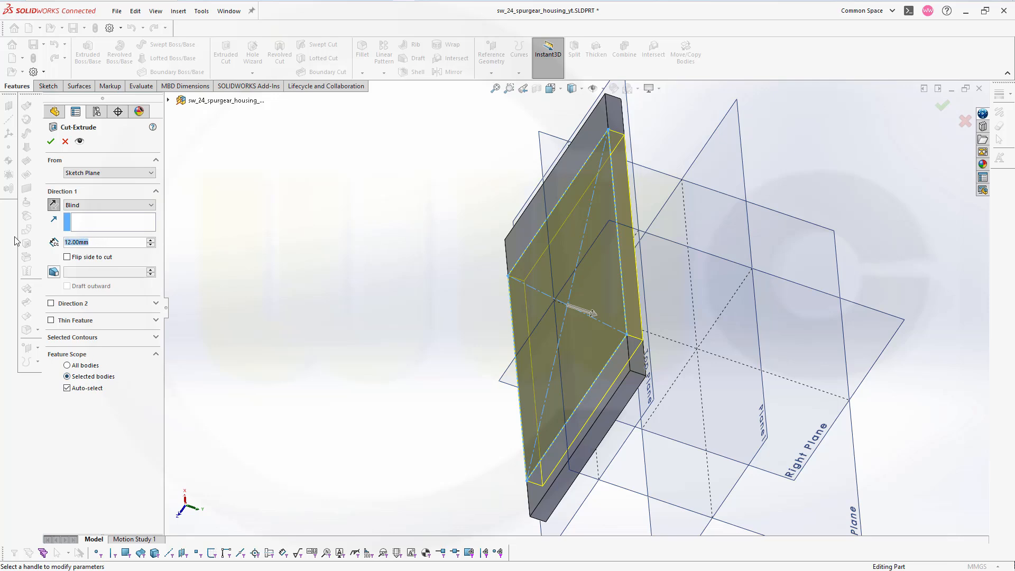
type("7")
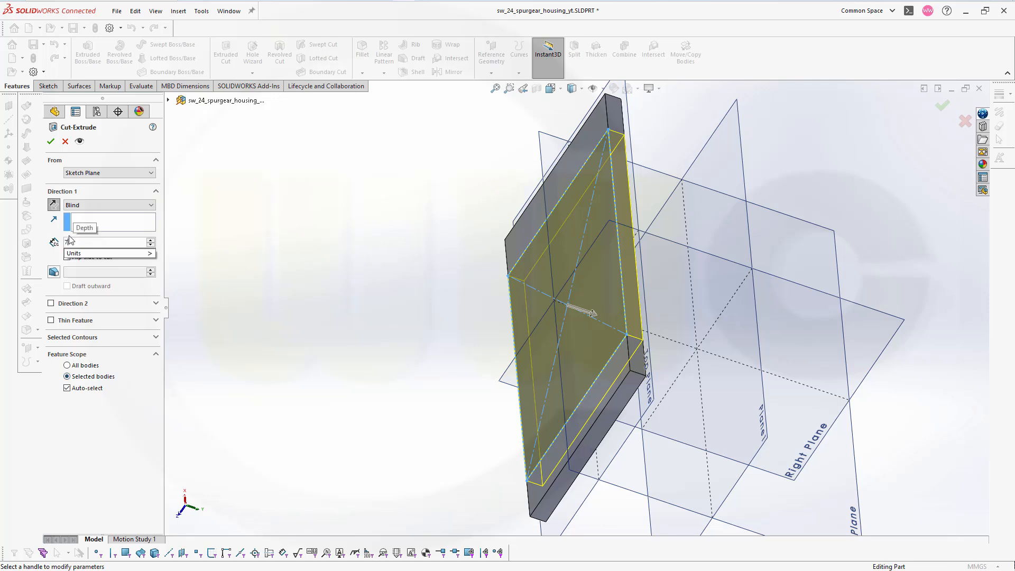
key("Return")
middle_click_drag(286, 278, 237, 322)
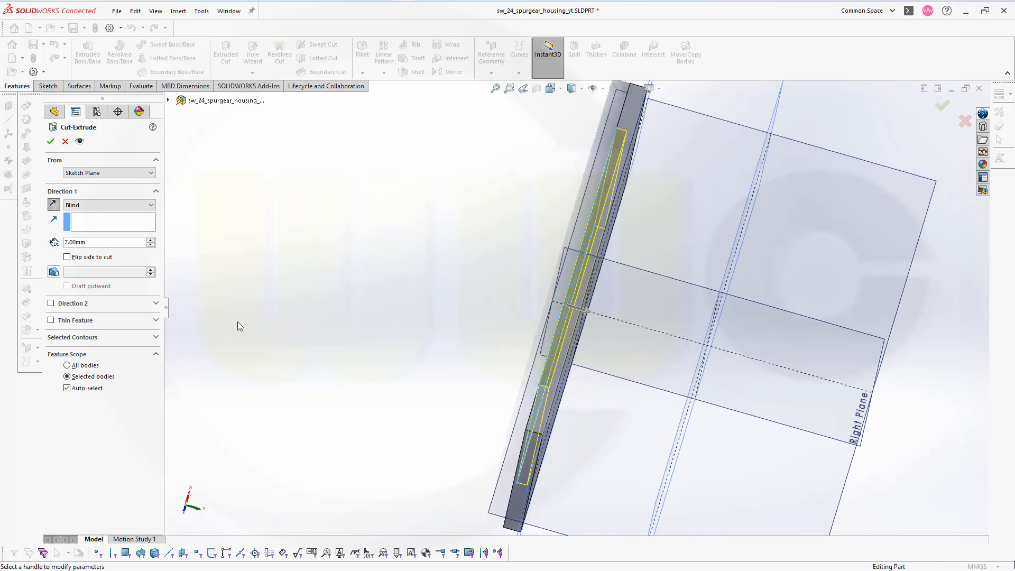
left_click(50, 142)
Step: Draft the recess's two opposite side faces by 45 degrees with DraftXpert, using the recess floor as the neutral plane
middle_click_drag(333, 295, 512, 313)
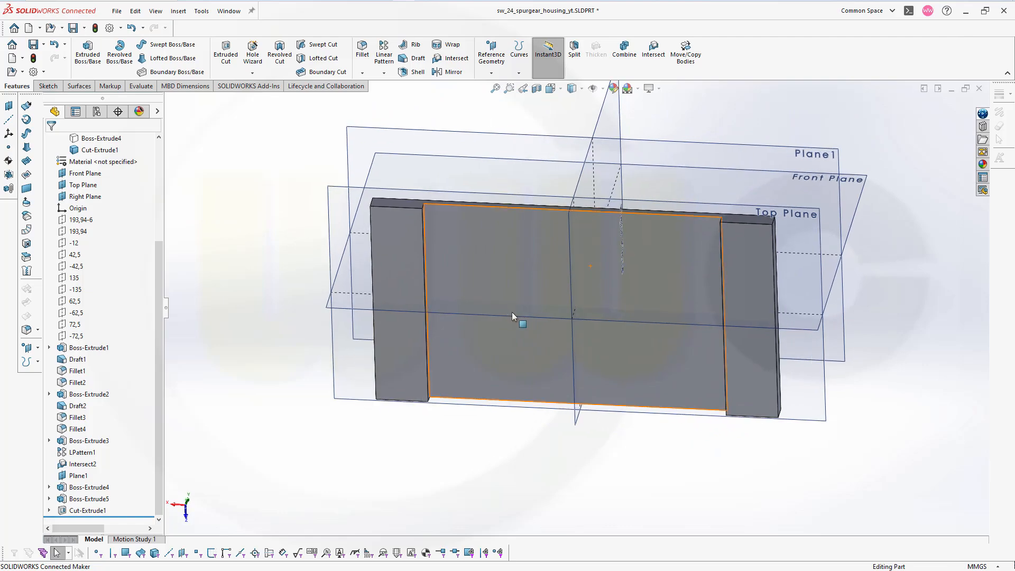
left_click(415, 59)
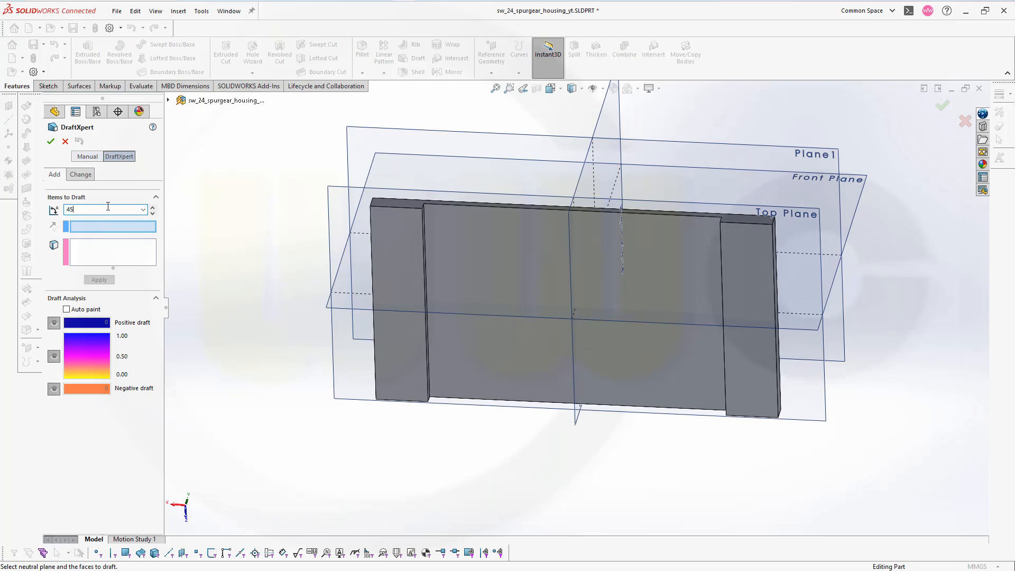
key("Return")
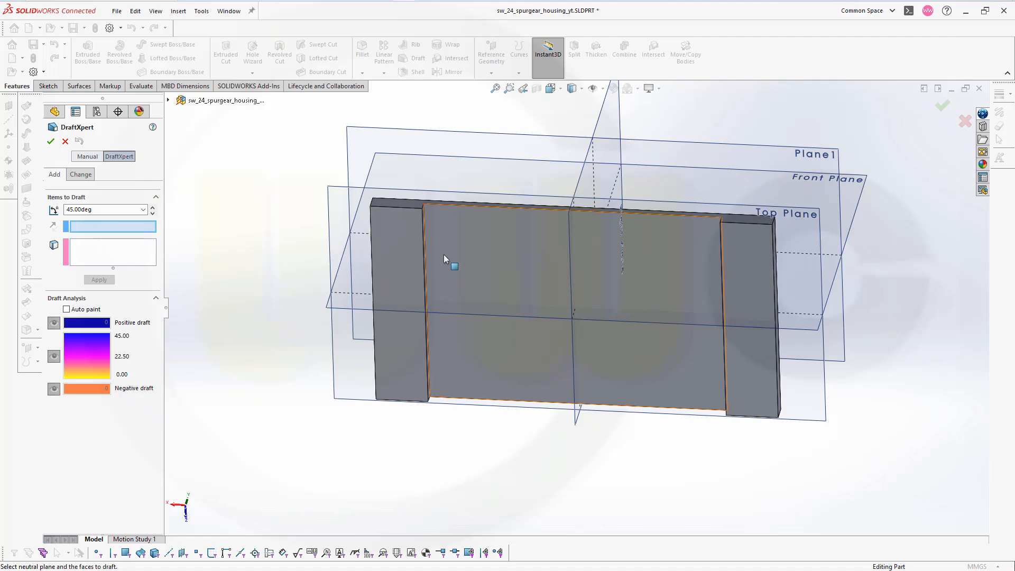
left_click(472, 244)
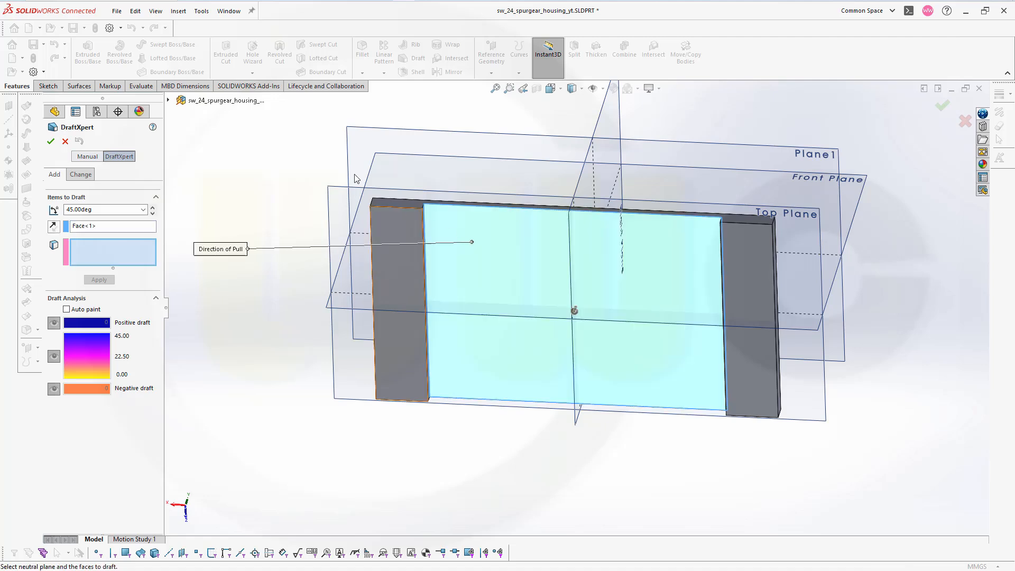
middle_click_drag(267, 172, 286, 297)
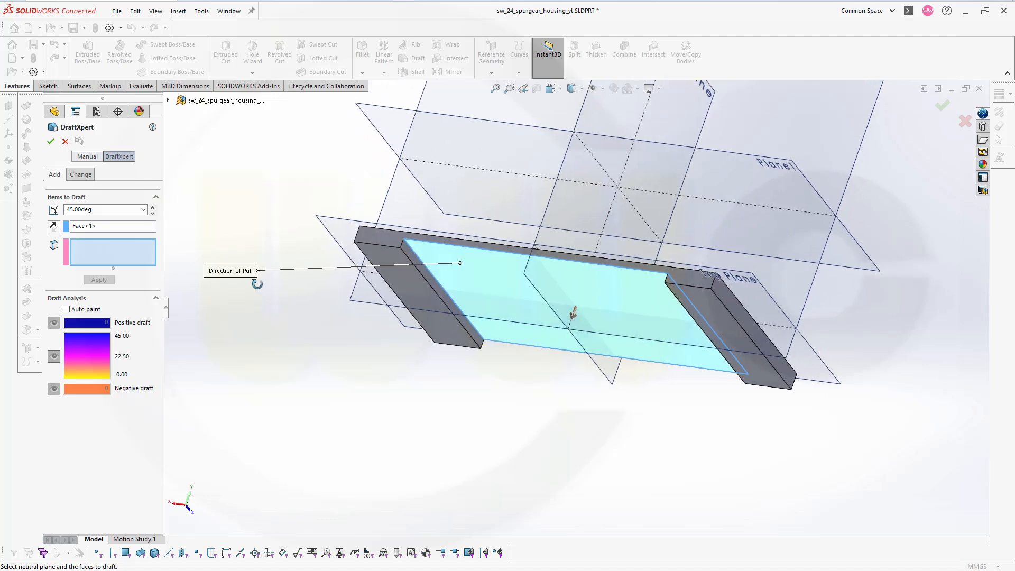
left_click(447, 302)
middle_click_drag(420, 351, 605, 383)
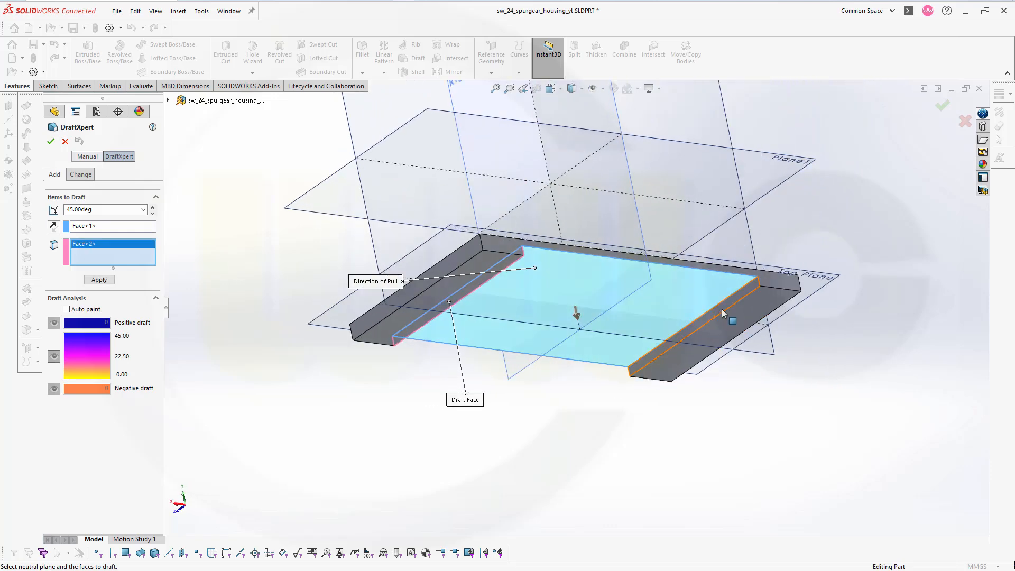
left_click(720, 313)
middle_click_drag(288, 260, 213, 284)
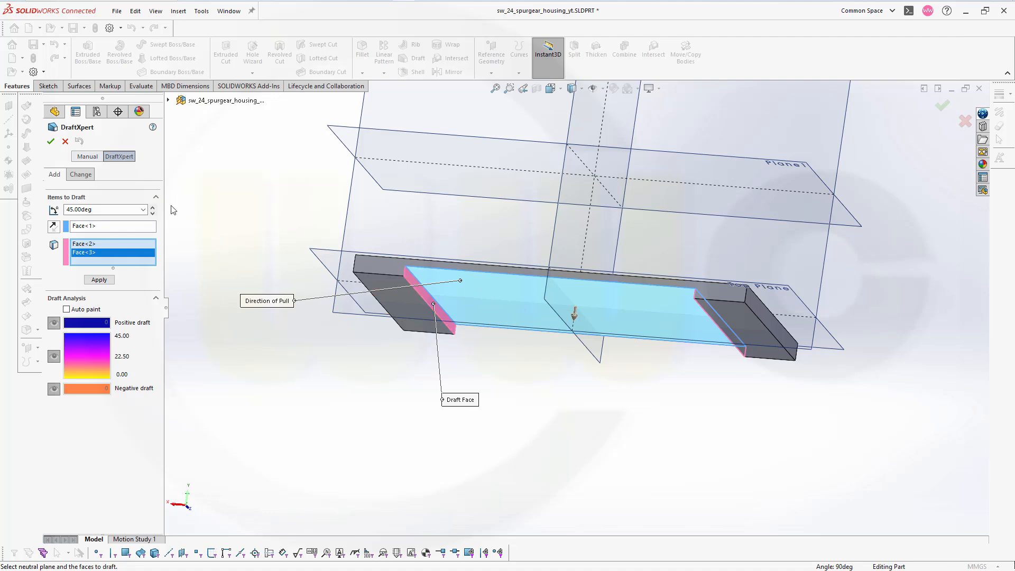
left_click(99, 280)
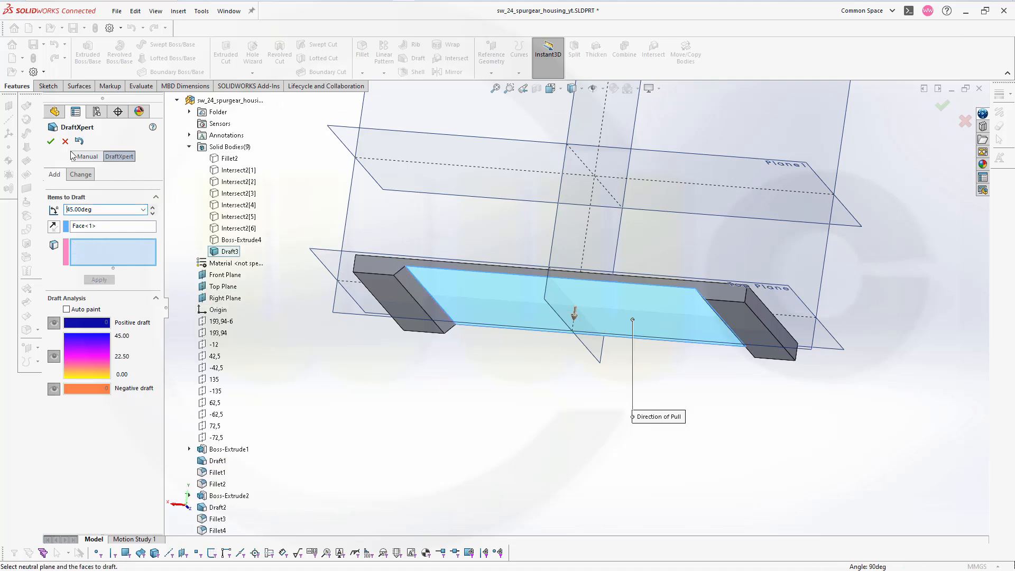
left_click(50, 141)
Step: On the Front Plane, sketch a horizontal line about 26 mm long just below the recess floor, crossing the Right Plane
middle_click_drag(482, 398, 505, 434)
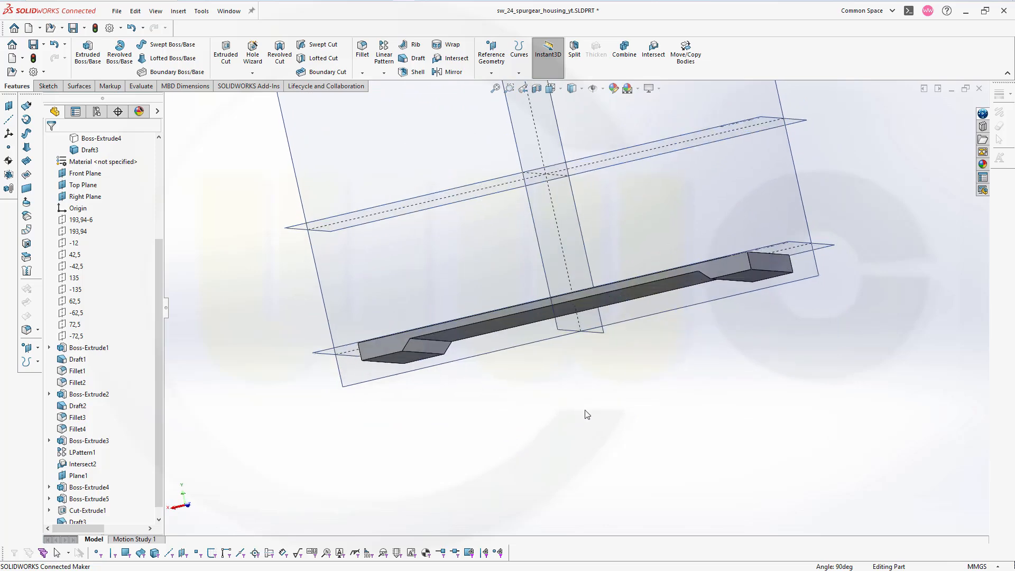
scroll(583, 414, "up", 4)
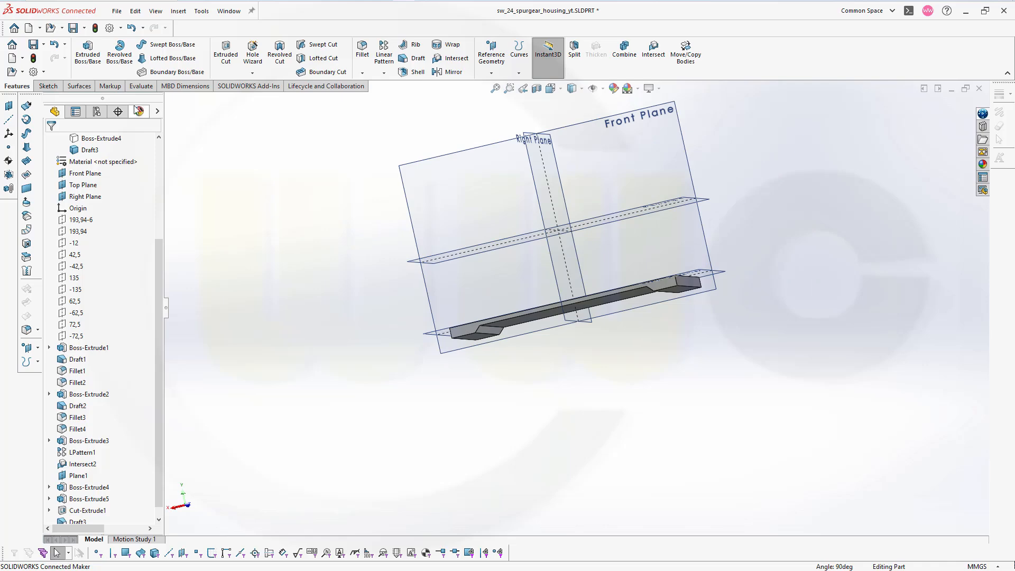
left_click(48, 86)
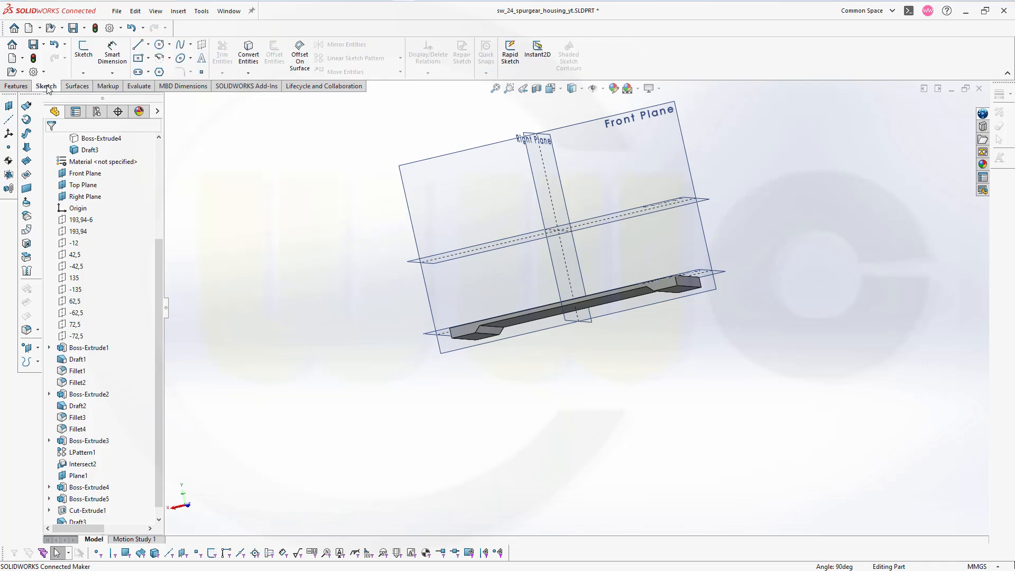
left_click(83, 51)
left_click(442, 166)
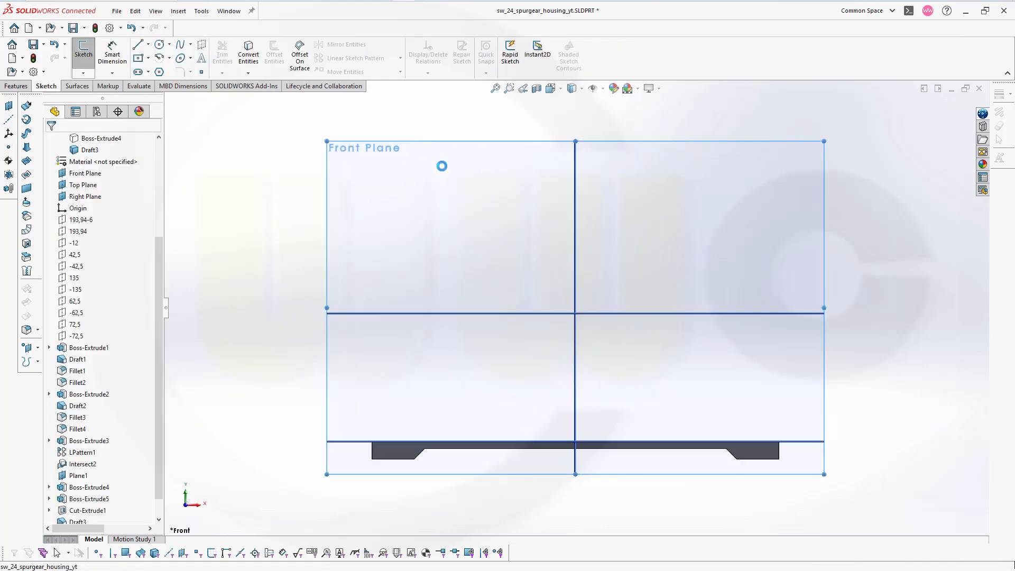
left_click(136, 48)
scroll(584, 510, "down", 3)
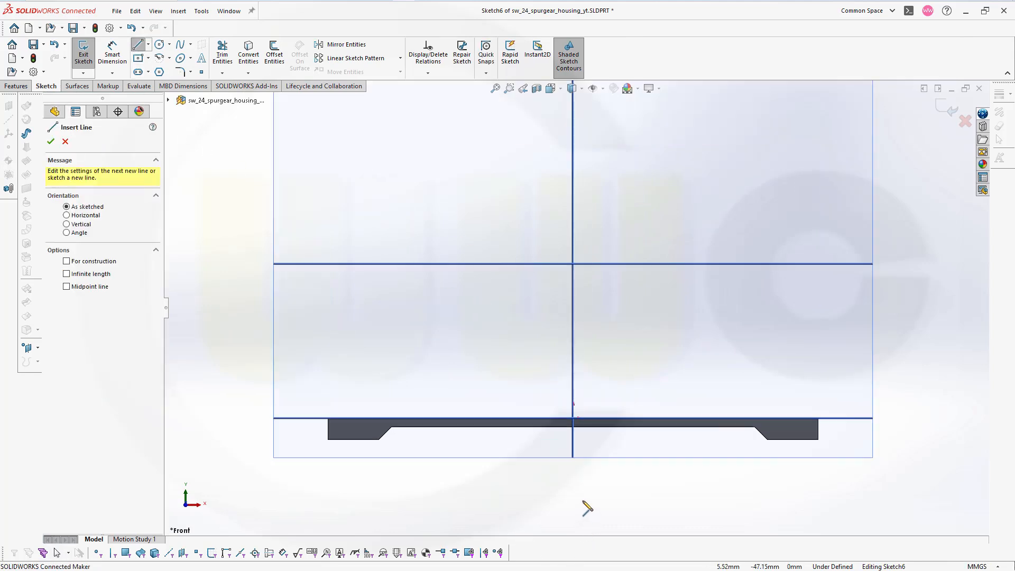
left_click(541, 413)
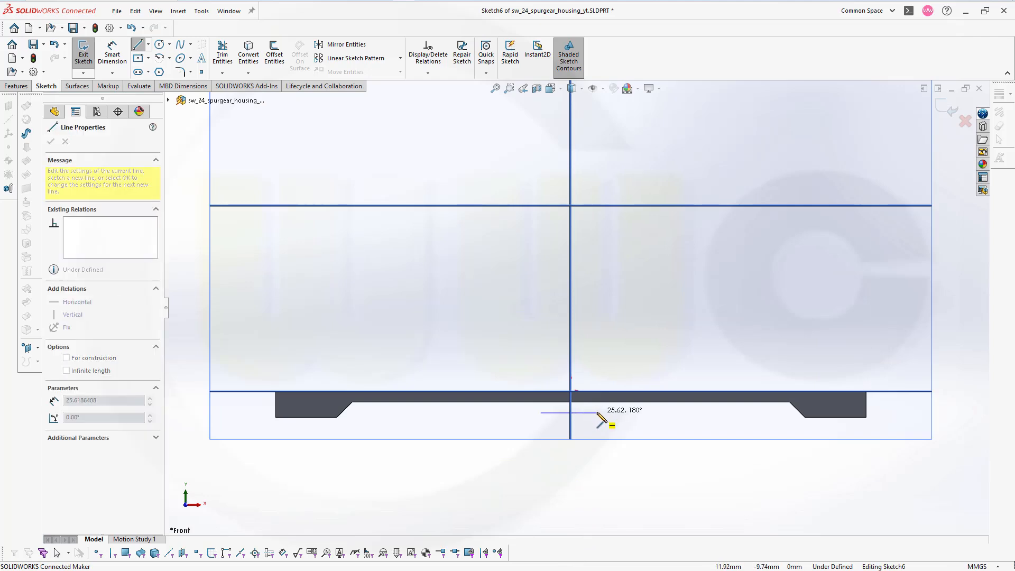
left_click(598, 412)
key("Escape")
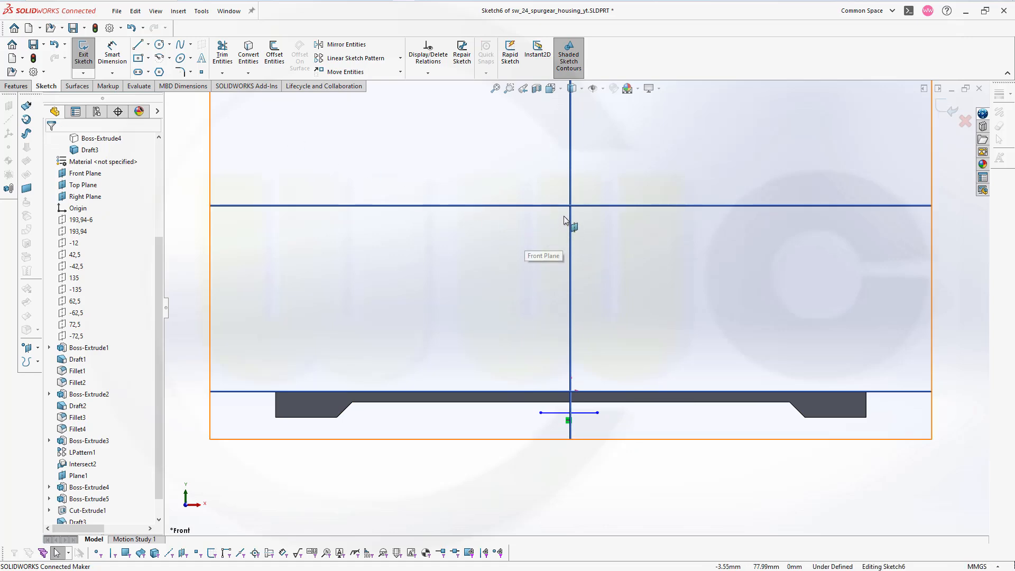
Step: Make the horizontal line's midpoint coincident with the Right Plane
left_click(569, 414)
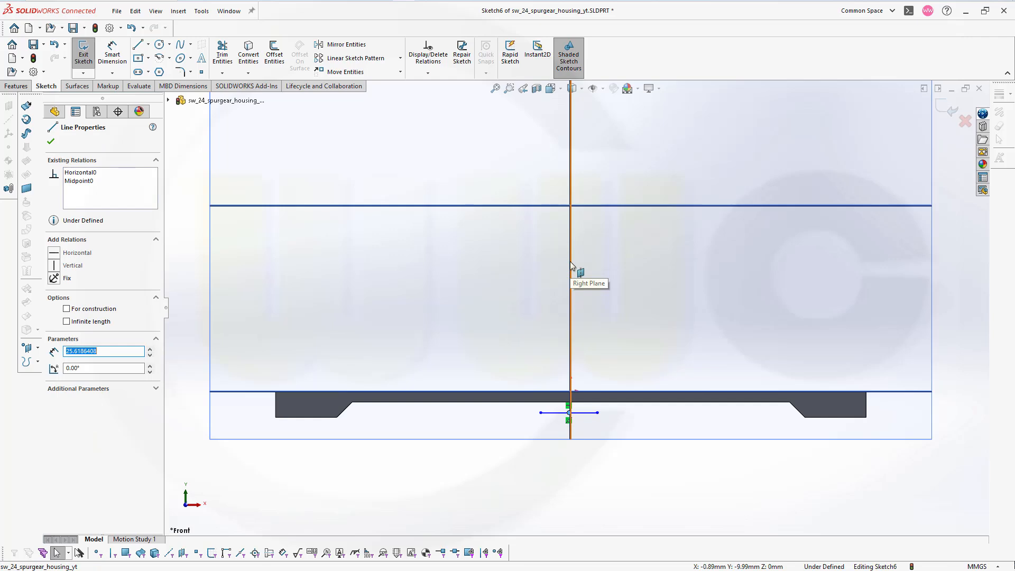
left_click(571, 261, "ctrl")
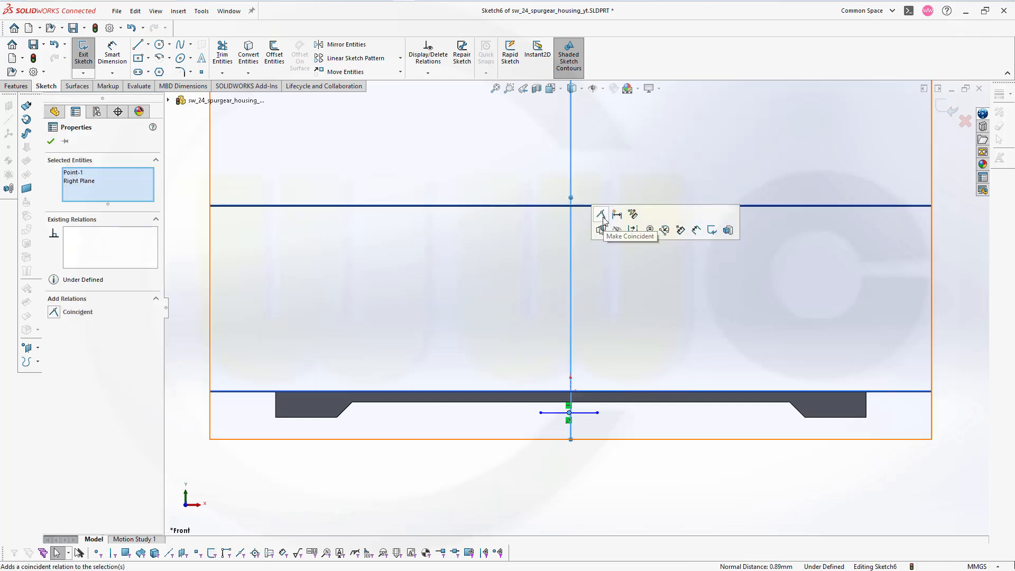
left_click(603, 215)
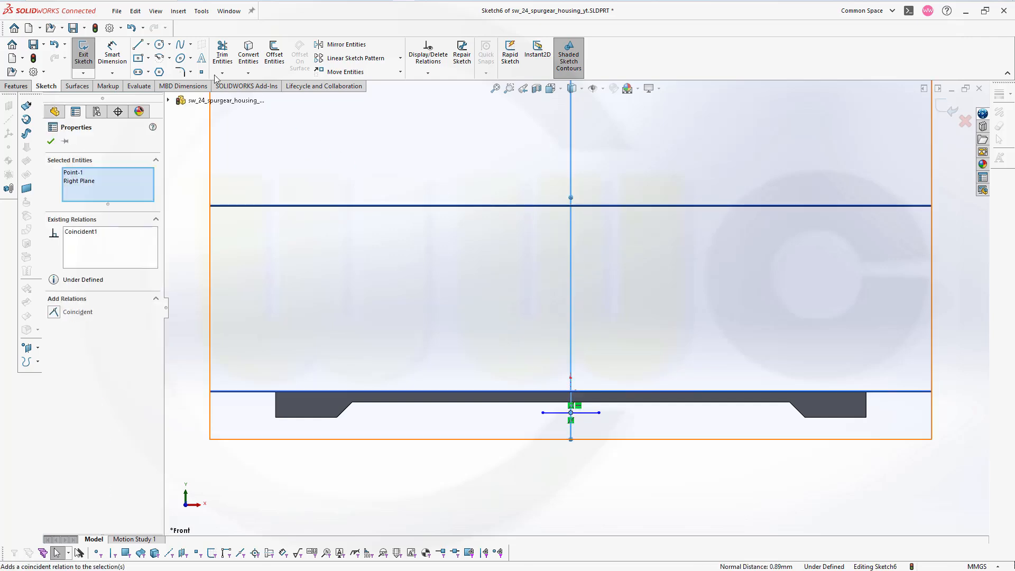
Step: Dimension the horizontal line's length as 20 mm
left_click(112, 54)
left_click(554, 413)
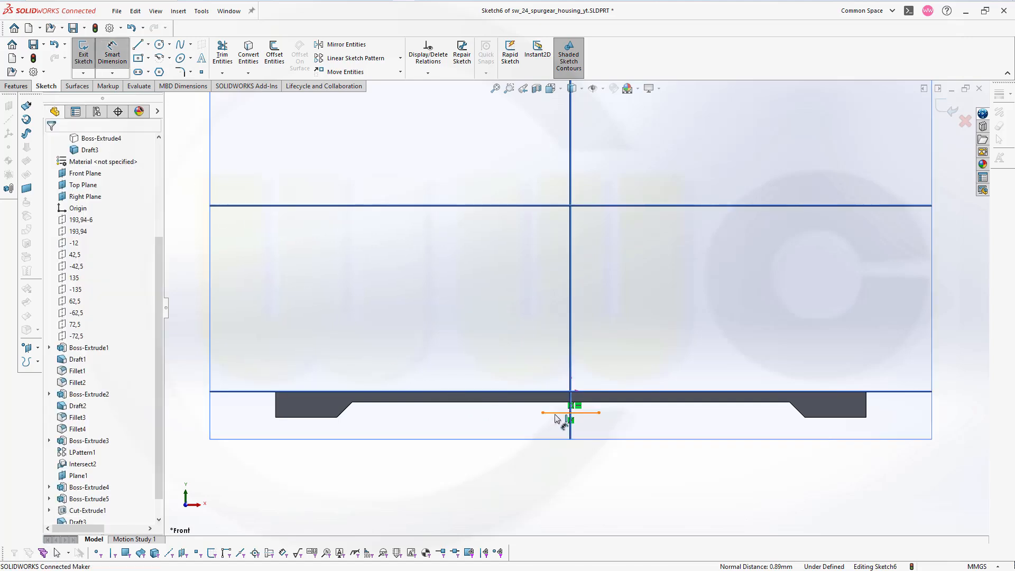
left_click(567, 372)
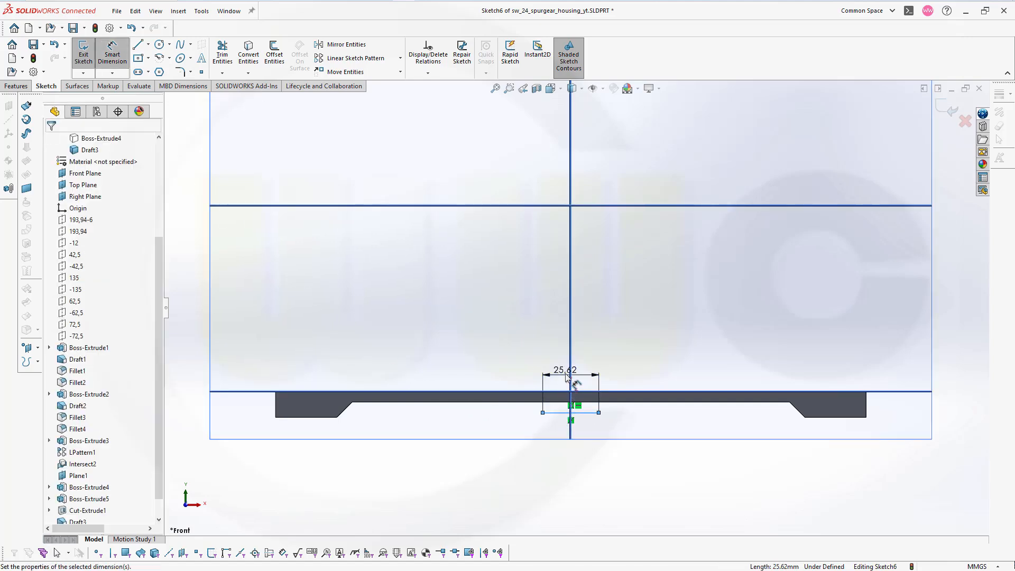
type("20")
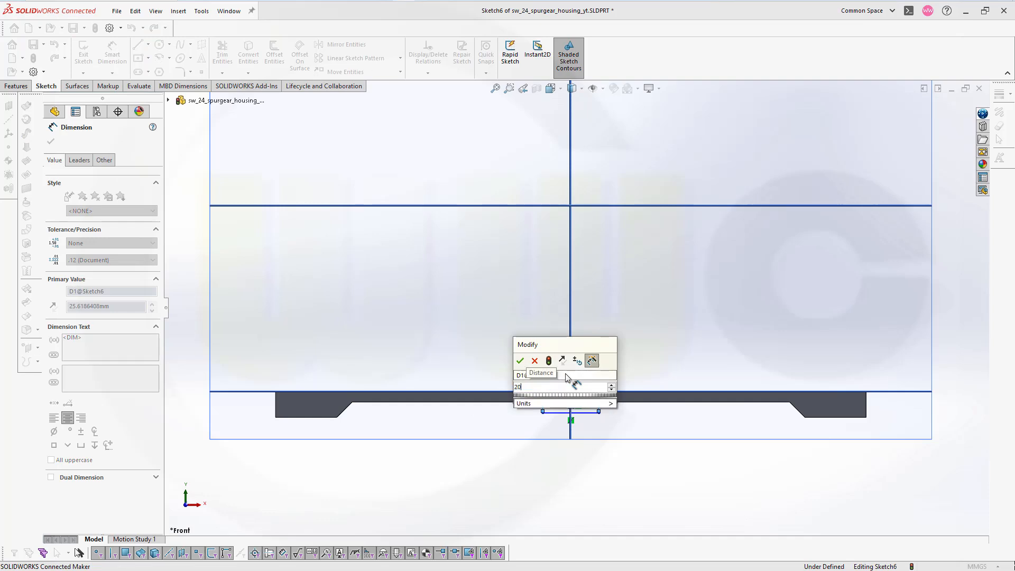
key("Return")
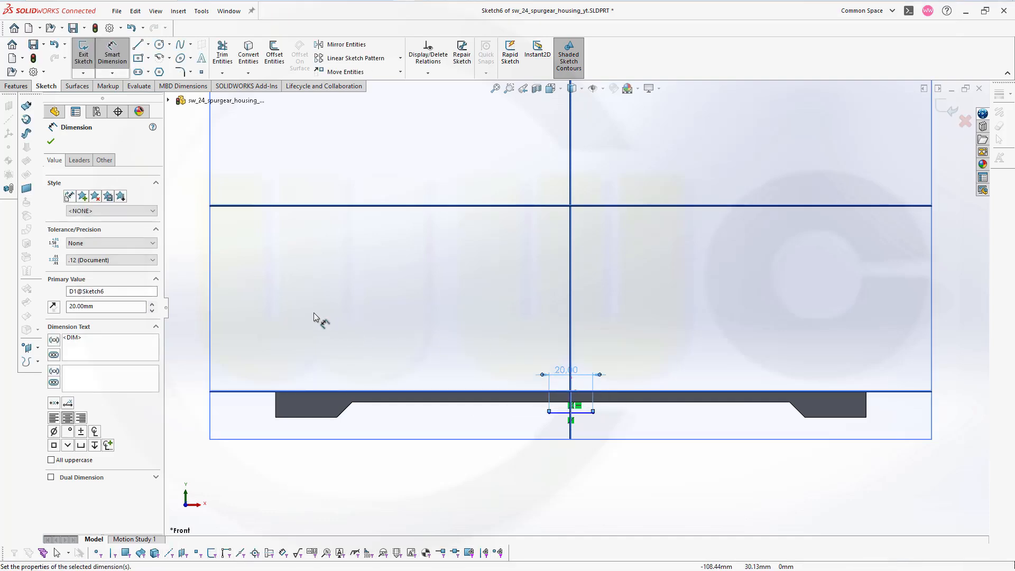
key("Escape")
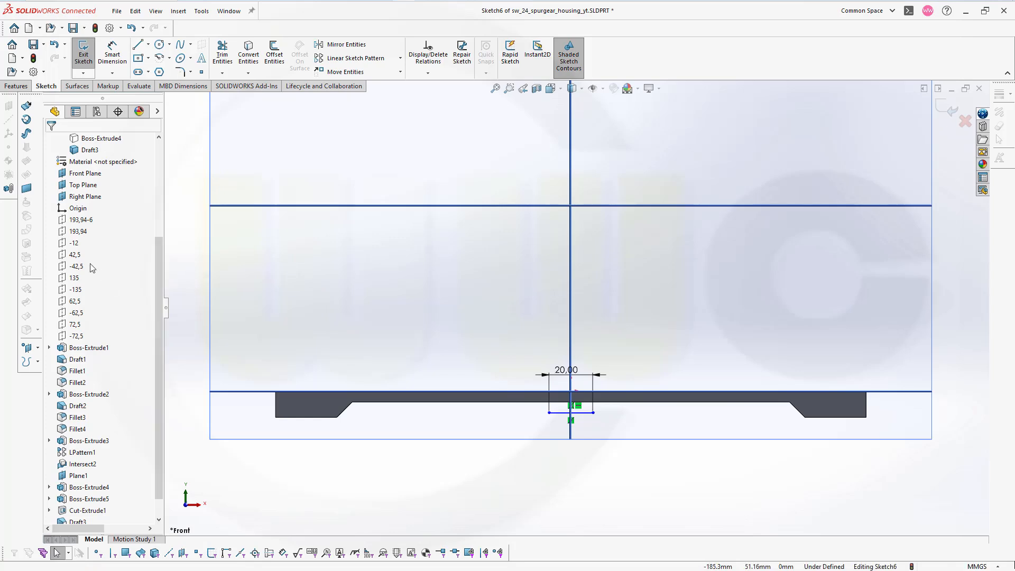
Step: Show the hidden reference plane -12 while the line sketch is open
left_click(67, 246)
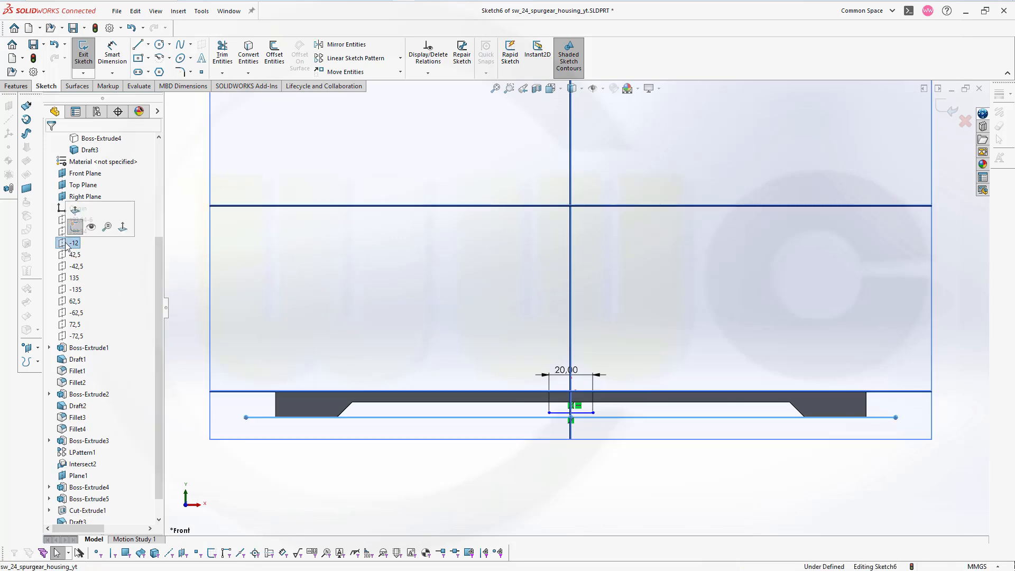
left_click(93, 229)
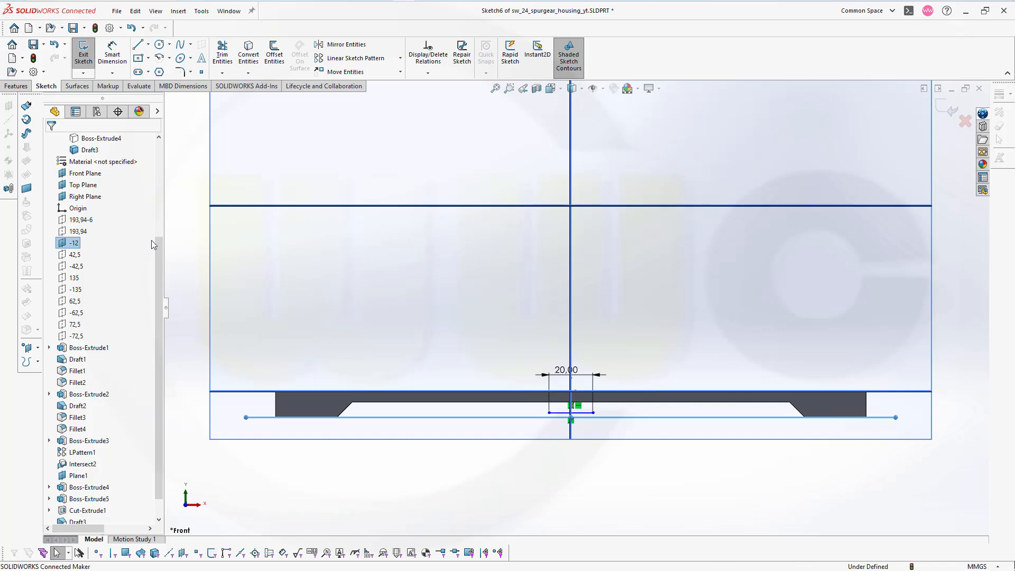
left_click(185, 191)
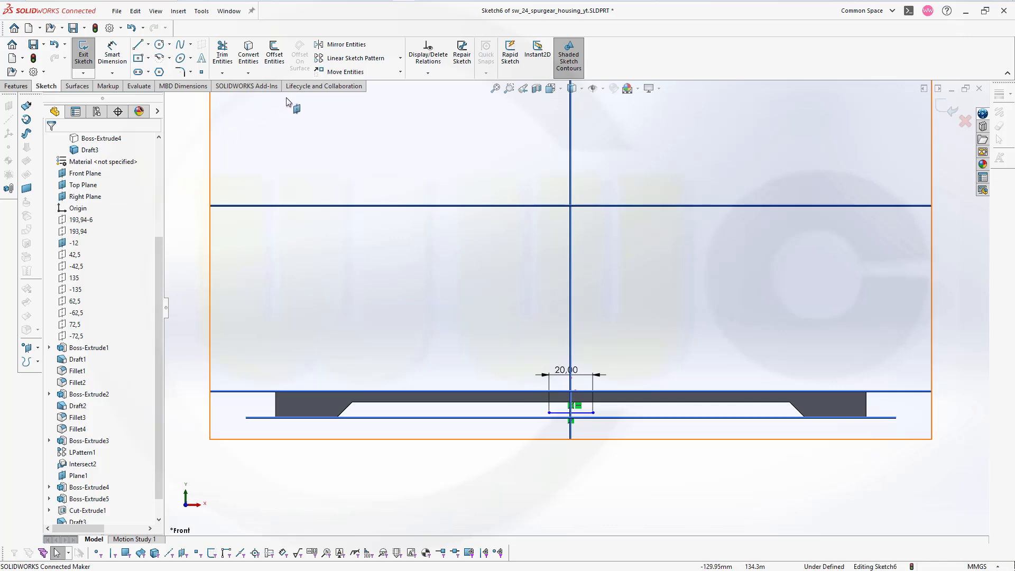
Step: Dimension the distance between the horizontal line and plane -12 as 1 mm and finish the sketch
left_click(112, 55)
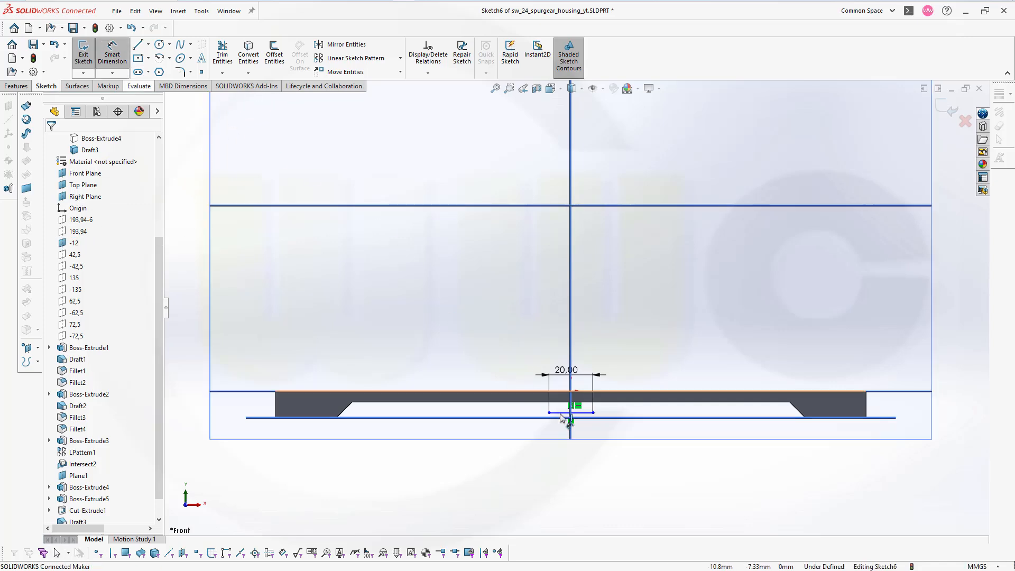
left_click(529, 417)
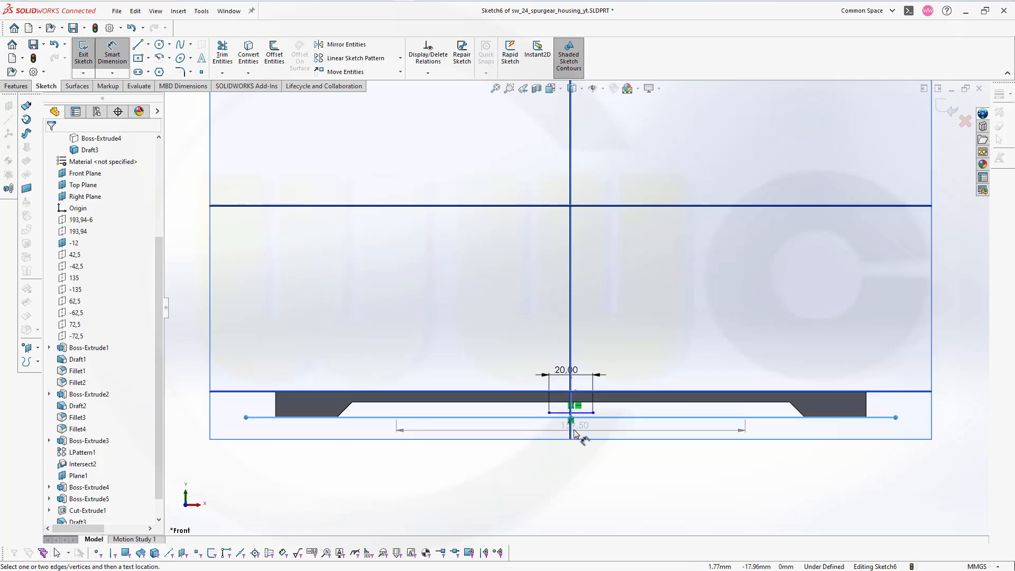
scroll(575, 434, "down", 5)
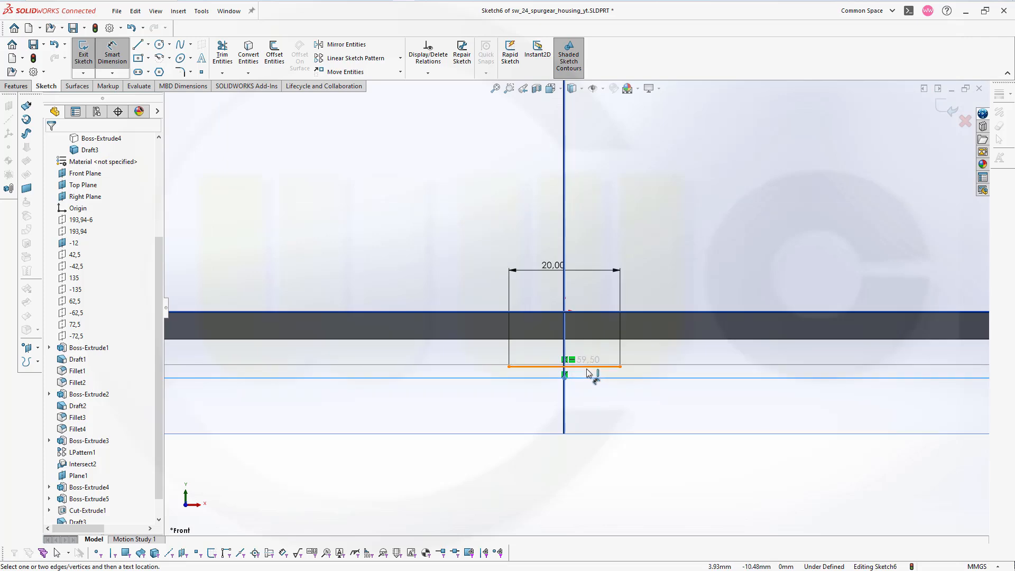
left_click(590, 367)
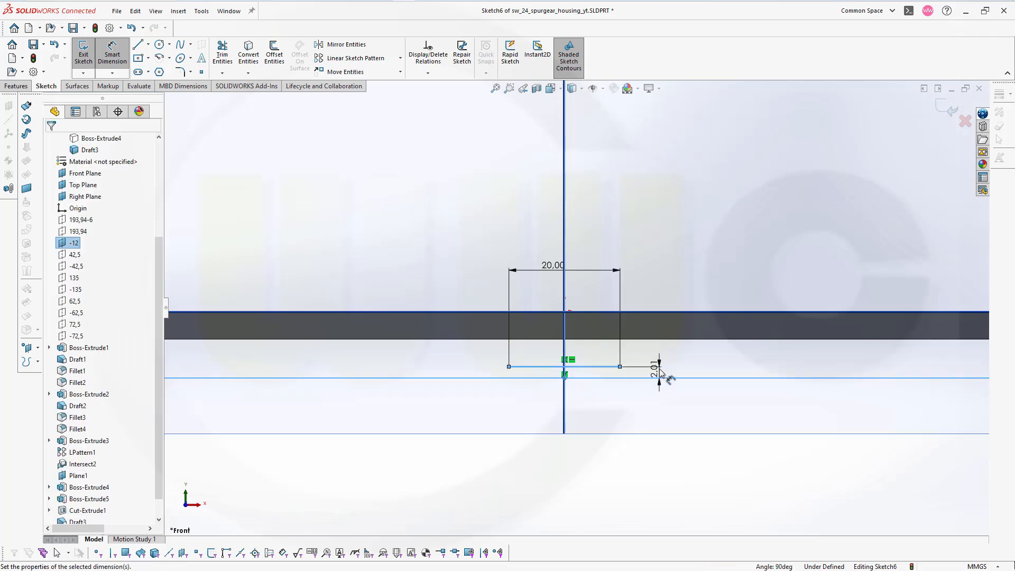
left_click(659, 372)
key("Return")
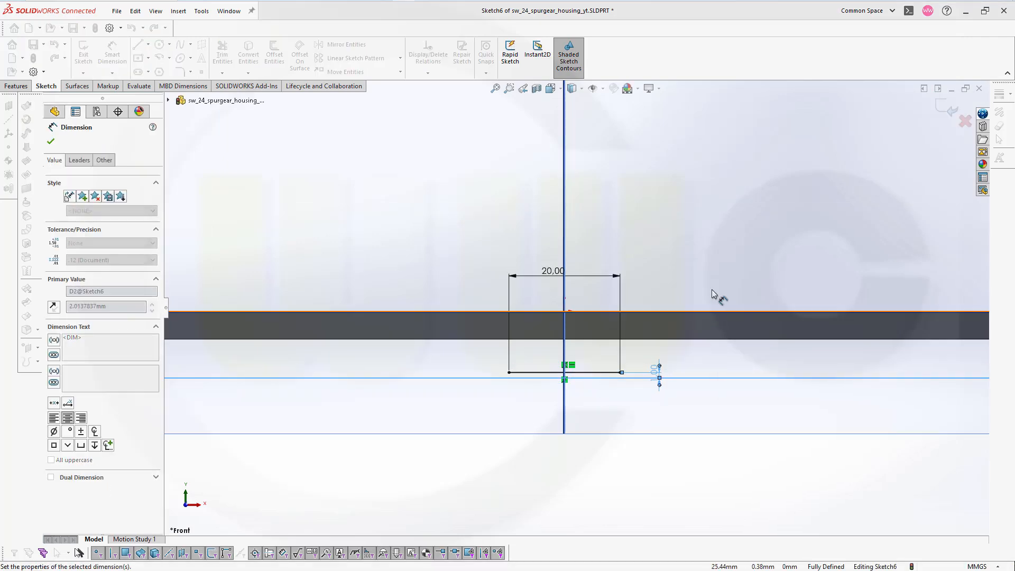
left_click(946, 117)
Step: Fillet the four lengthwise edges of the underside recess's two drafted sides with a 5 mm radius
mouse_move(650, 252)
middle_mouse_down()
mouse_move(527, 456)
mouse_move(551, 460)
mouse_move(539, 504)
mouse_move(545, 363)
middle_mouse_up()
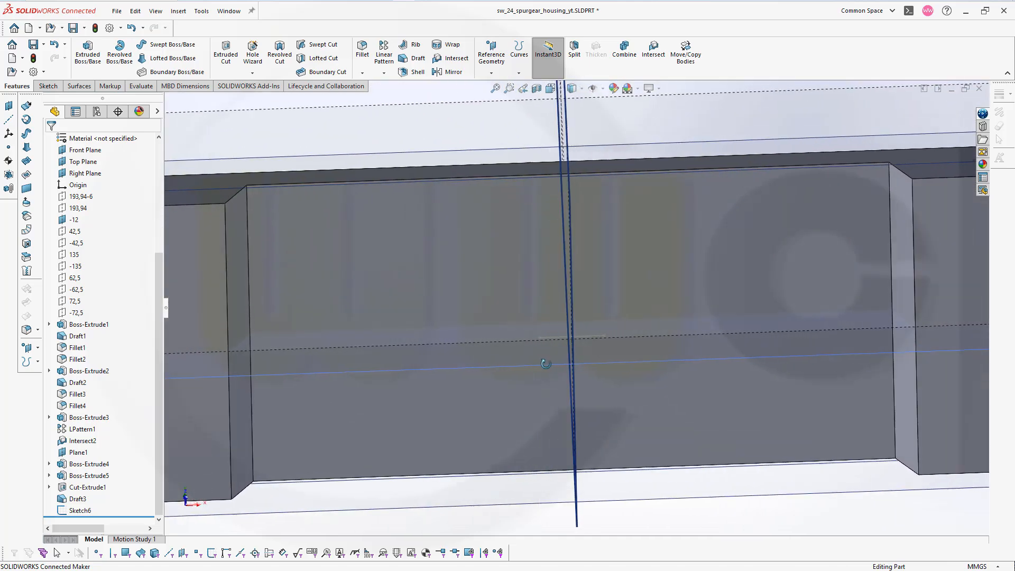
left_click(361, 51)
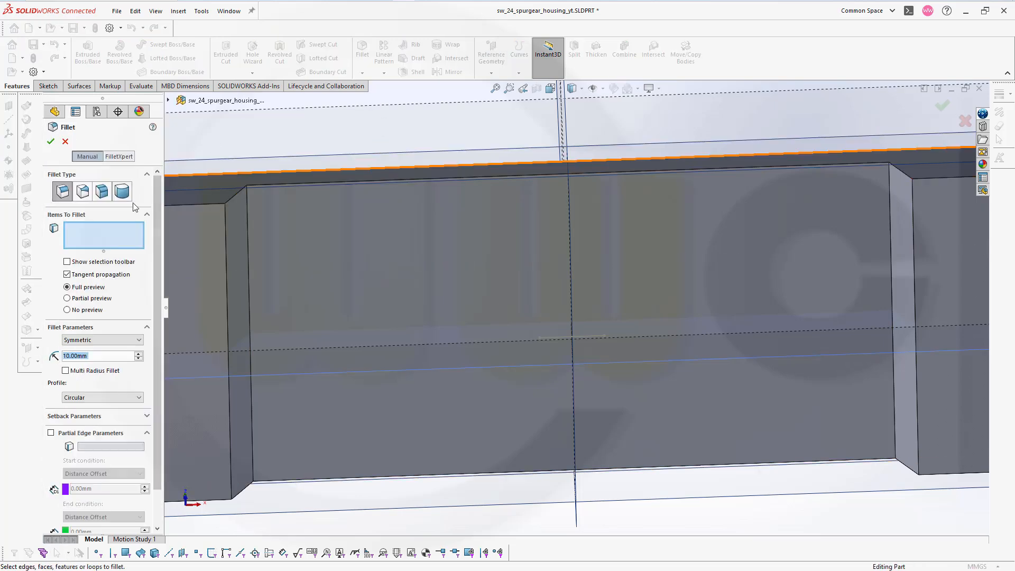
type("5")
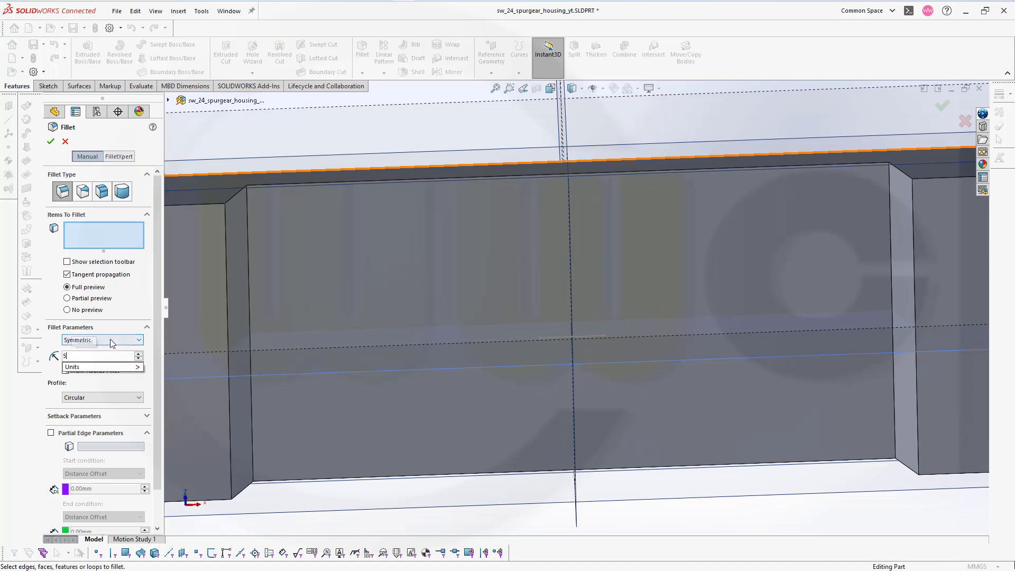
left_click(227, 282)
left_click(250, 252)
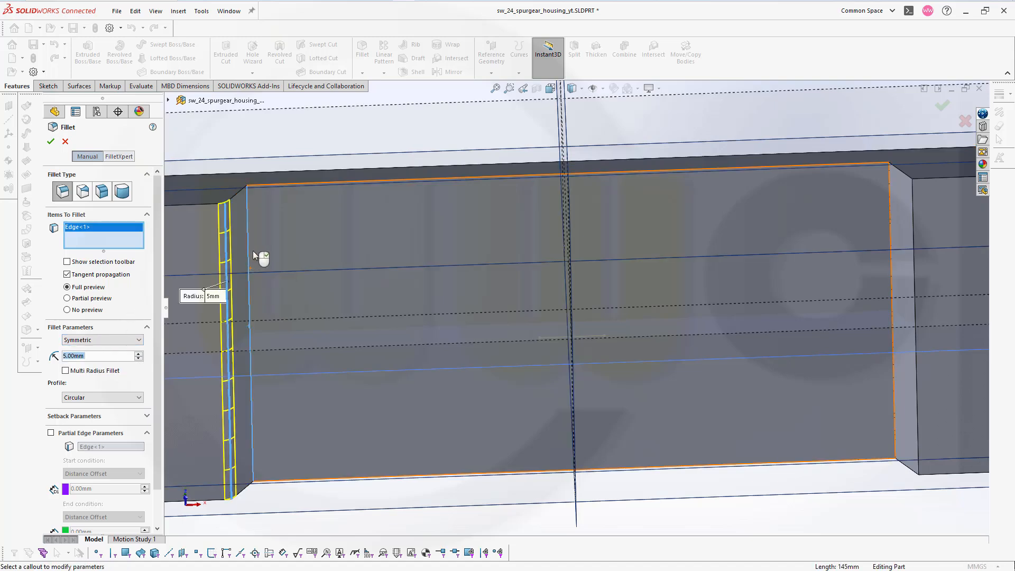
left_click(890, 247)
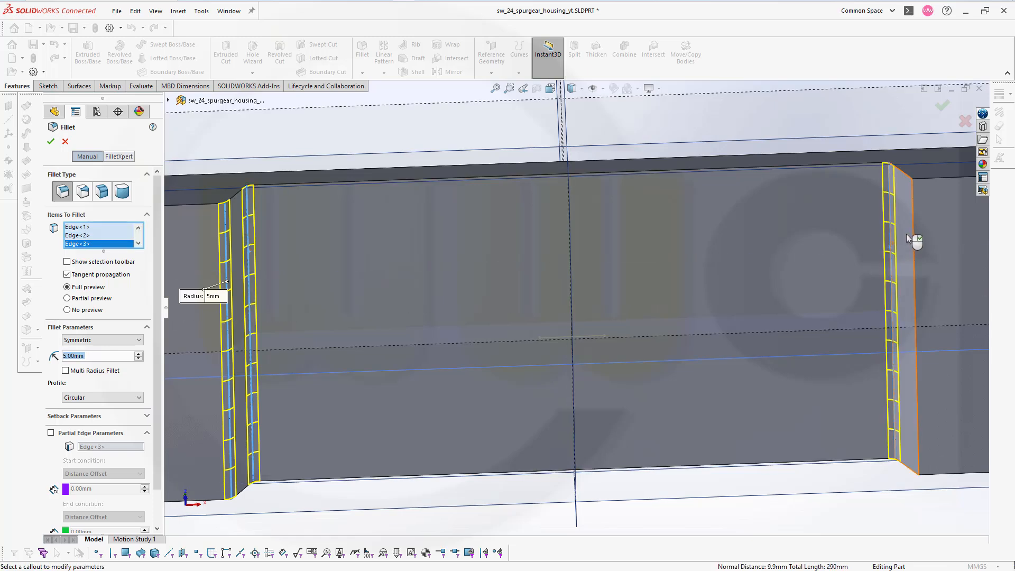
left_click(914, 230)
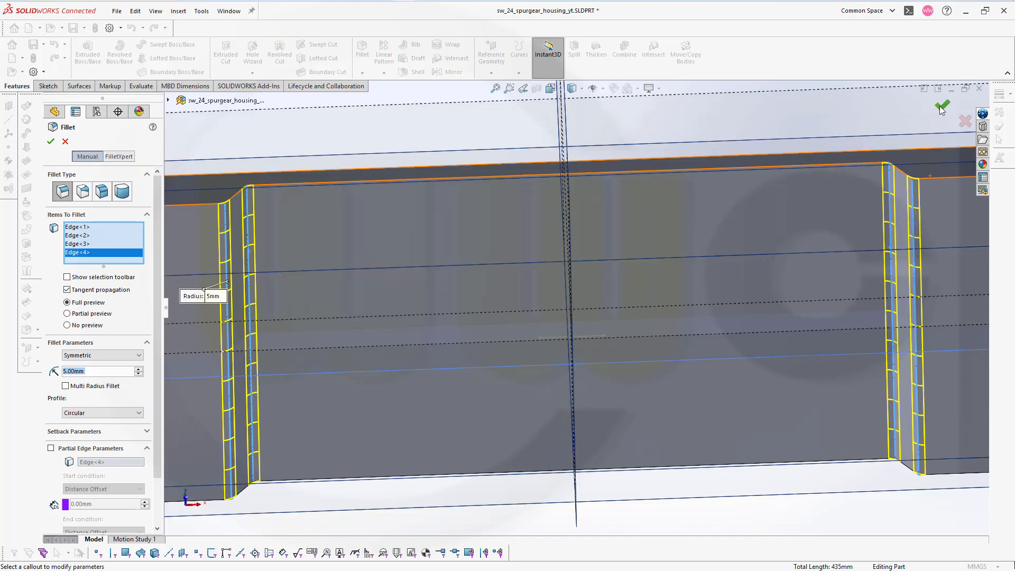
left_click(51, 144)
middle_click_drag(358, 267, 357, 375)
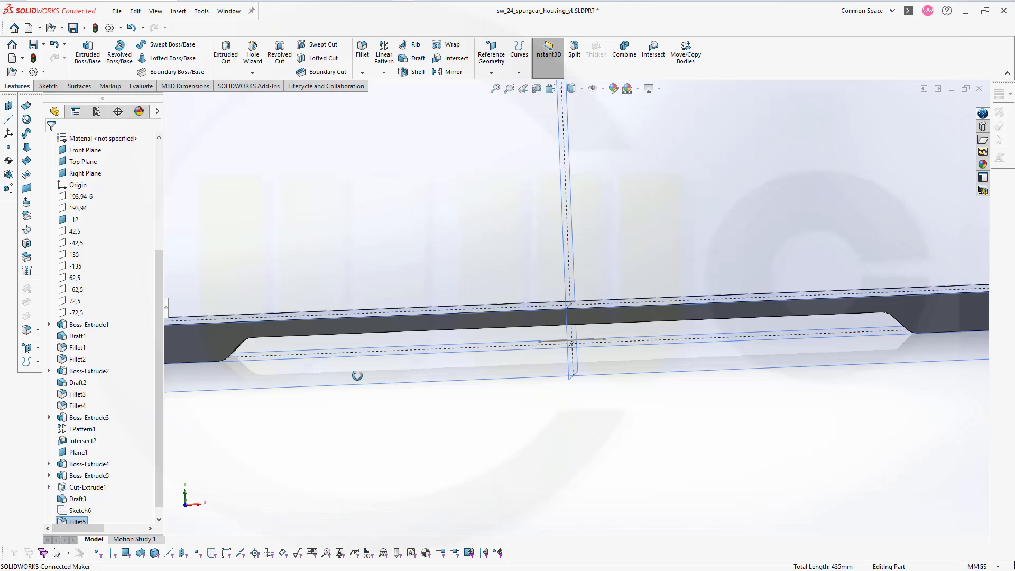
key("Escape")
Step: Create a 4 mm thick rib, centred on the 20 mm line sketch, with the material side flipped towards the selected base plate body
middle_click_drag(520, 412, 477, 428)
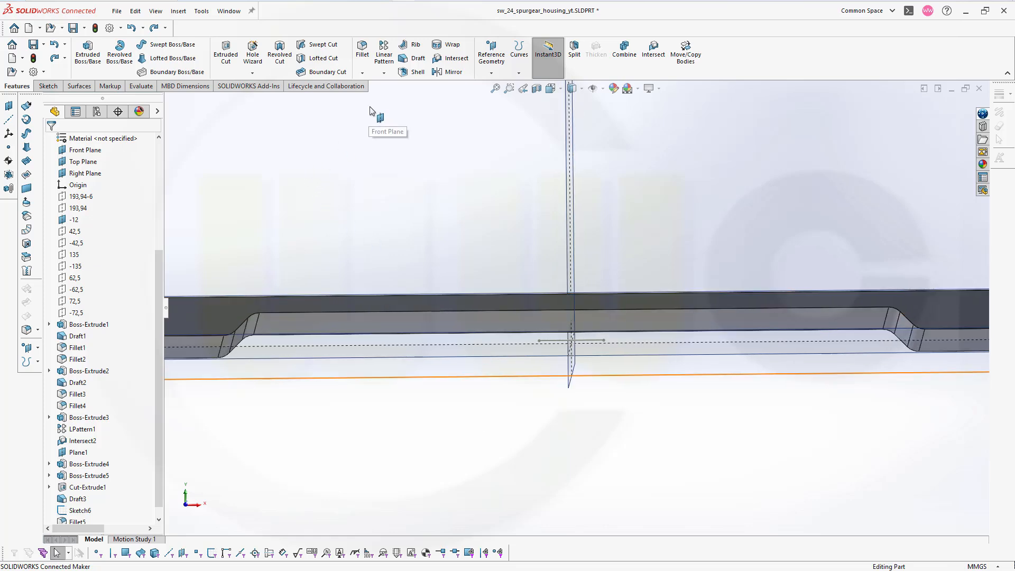
left_click(403, 46)
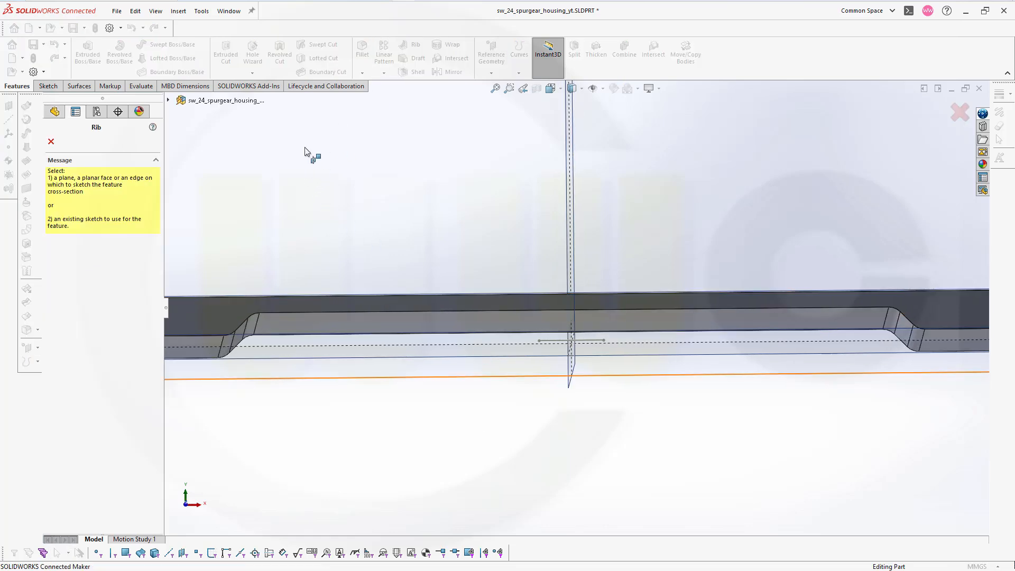
left_click(547, 342)
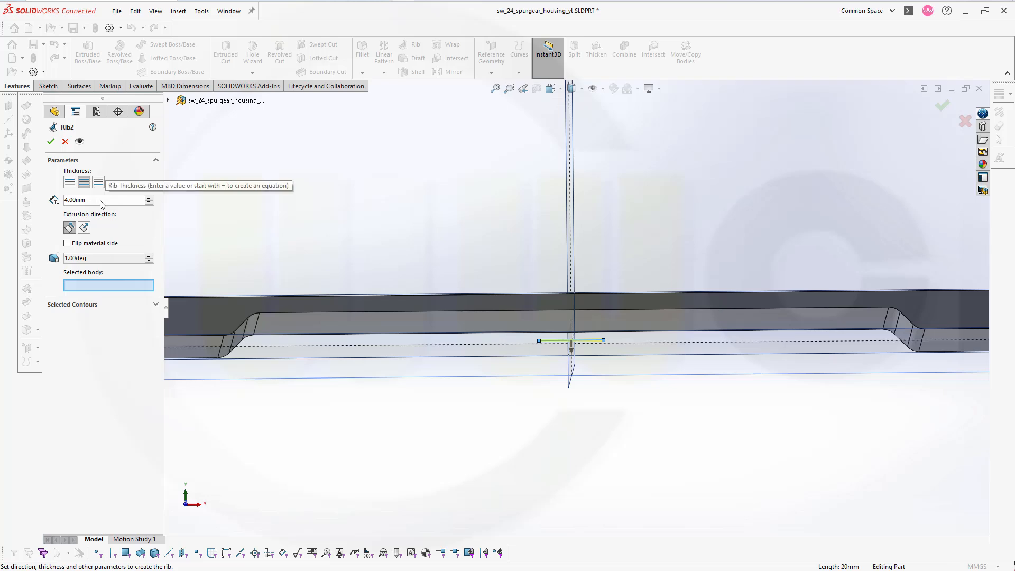
left_click(71, 226)
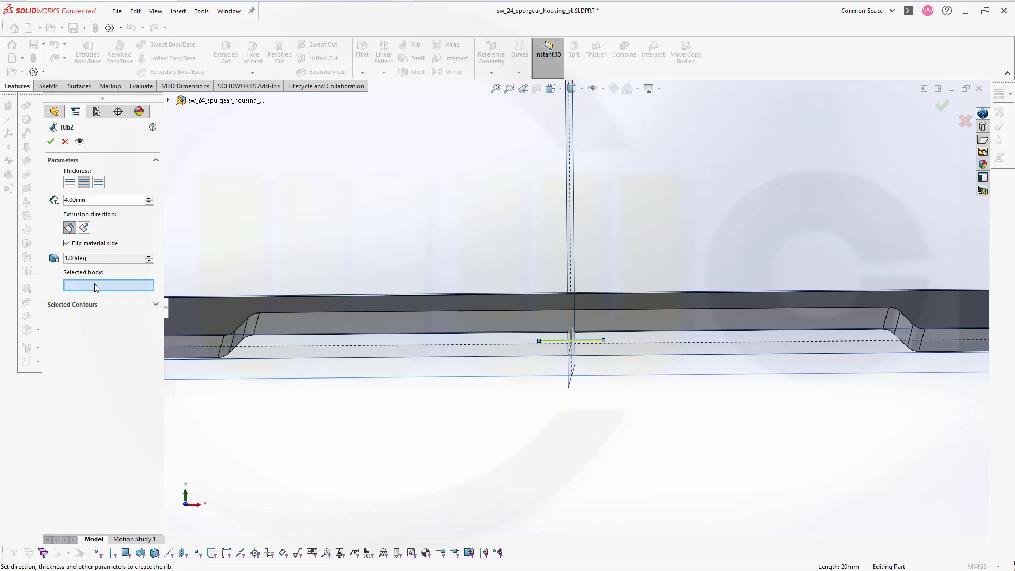
left_click(230, 315)
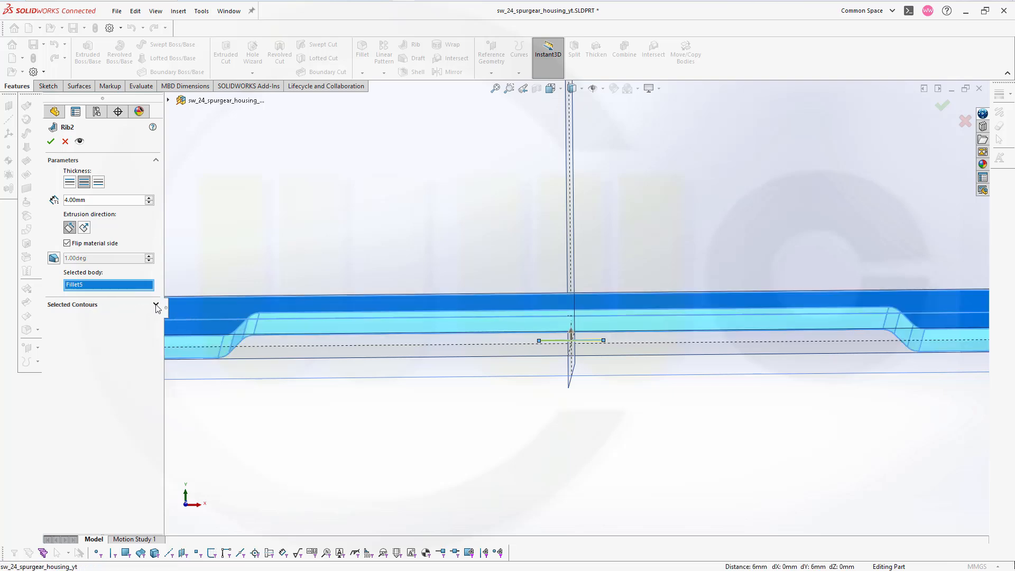
left_click(156, 305)
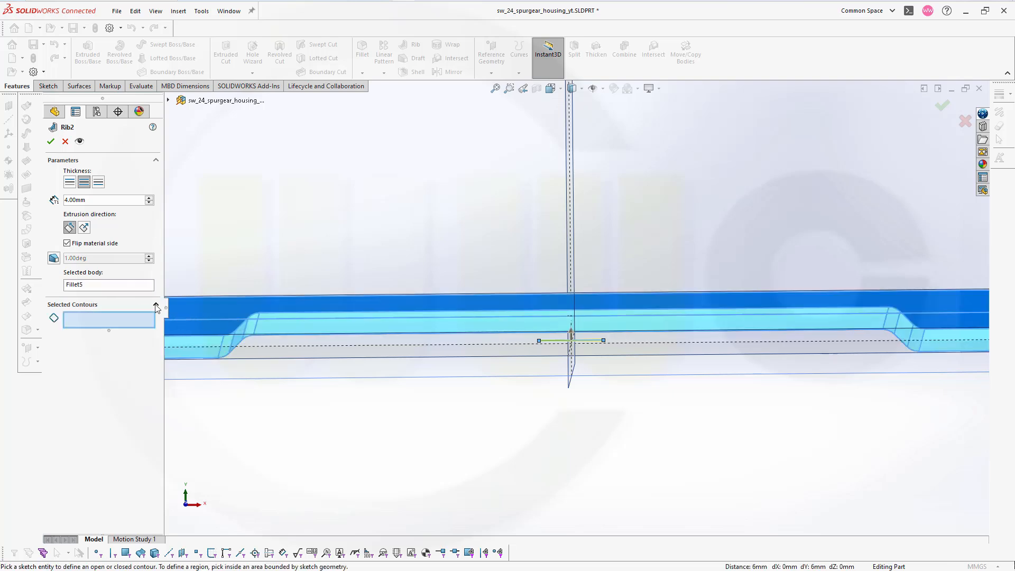
left_click(569, 345)
mouse_move(514, 272)
middle_mouse_down()
mouse_move(494, 165)
mouse_move(495, 259)
mouse_move(510, 298)
middle_mouse_up()
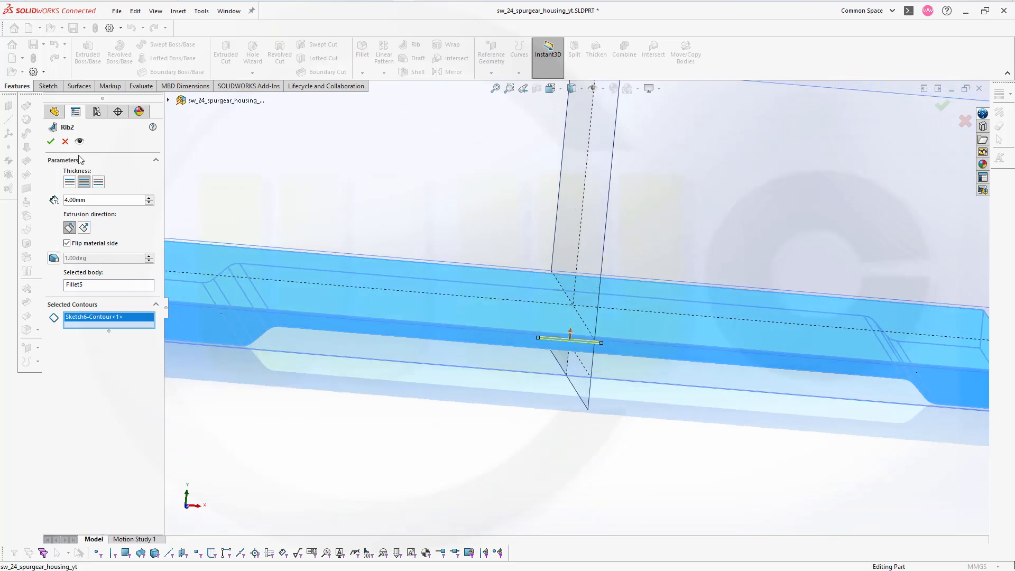
left_click(52, 142)
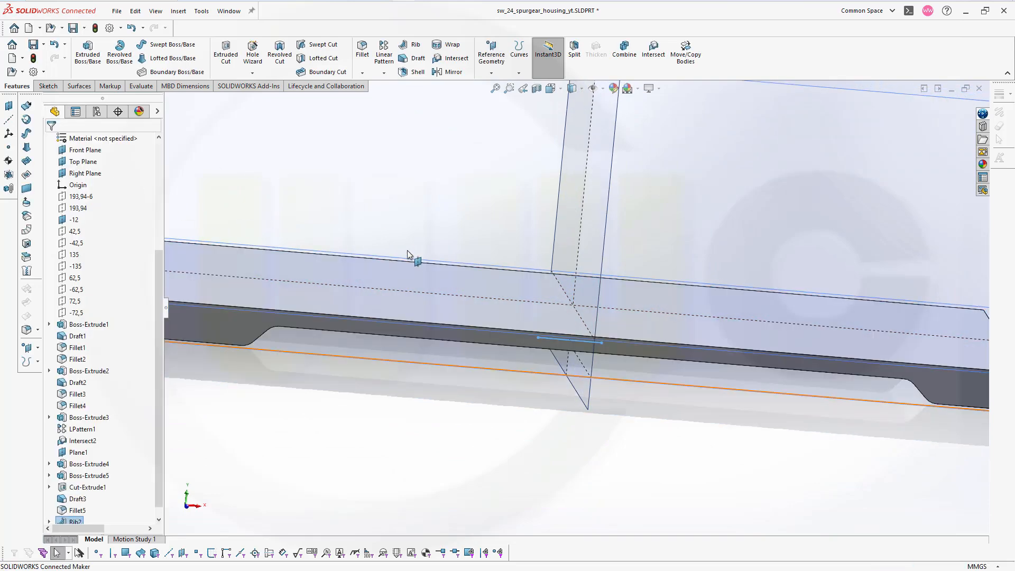
Step: Start a linear pattern of the underside rib and set the Front Plane as its direction reference
middle_click_drag(431, 270, 480, 198)
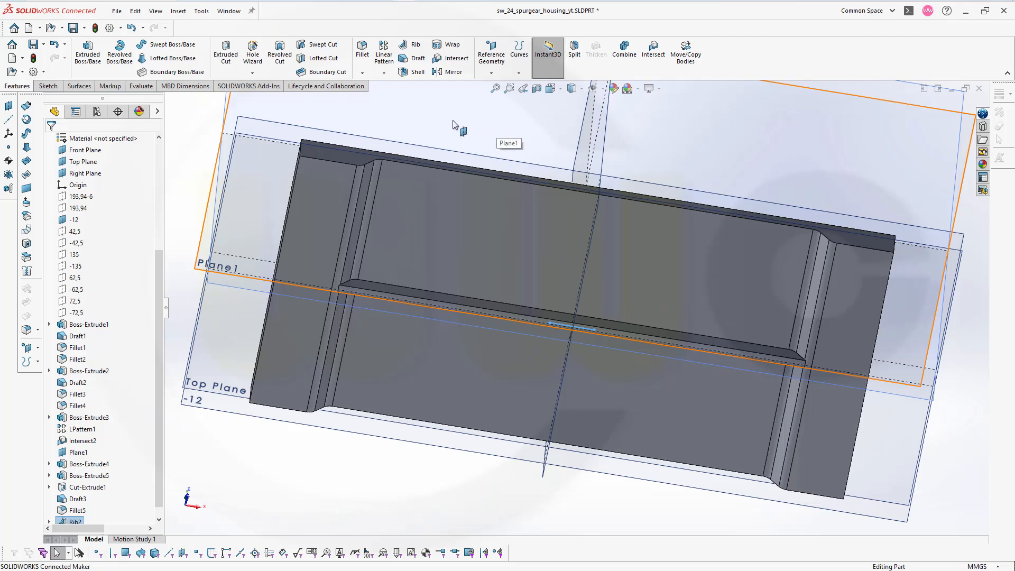
left_click(385, 55)
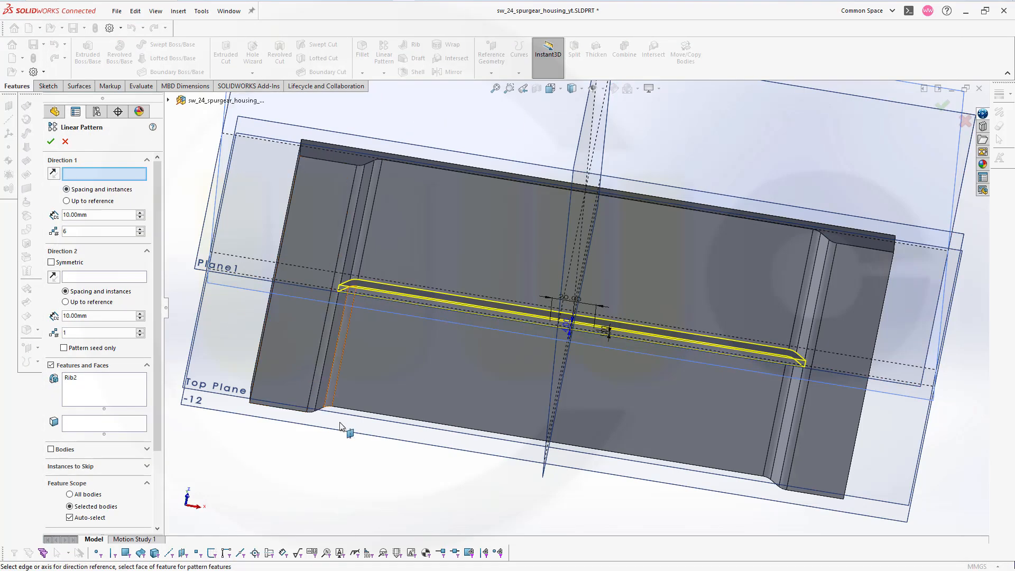
middle_click_drag(351, 445, 295, 403)
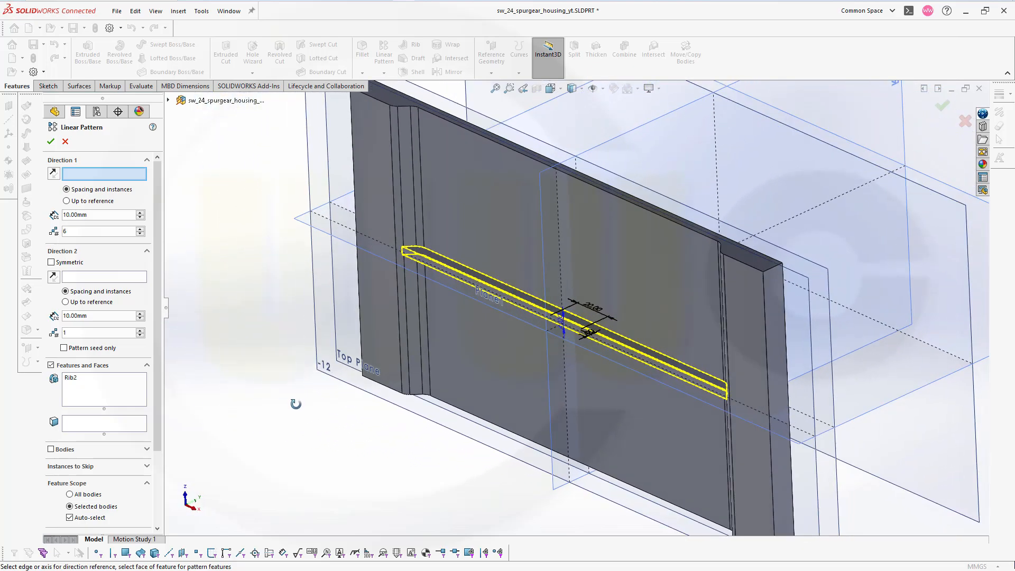
left_click(694, 210)
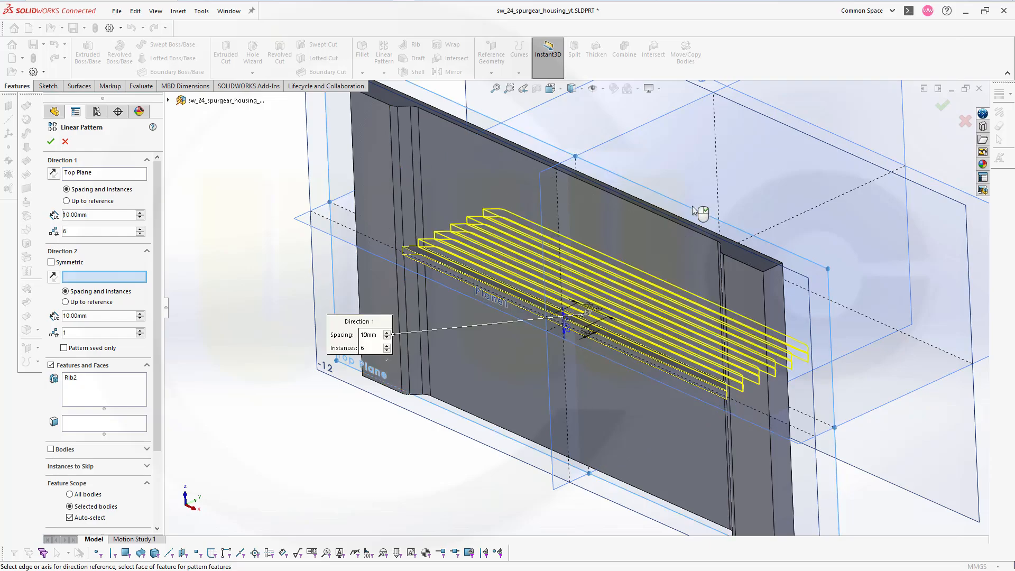
mouse_move(427, 325)
middle_mouse_down()
mouse_move(449, 328)
mouse_move(401, 311)
mouse_move(435, 327)
middle_mouse_up()
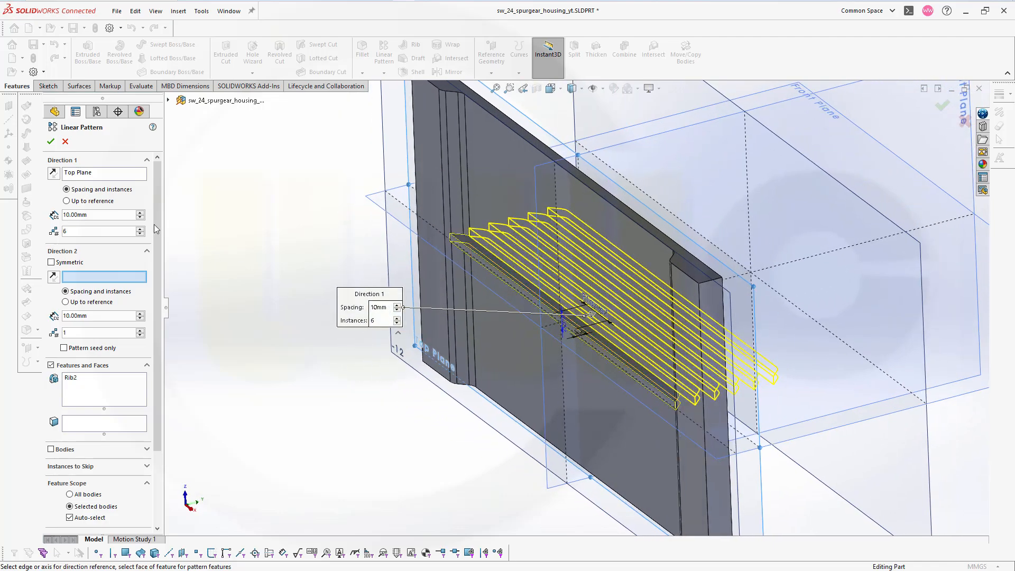
left_click(81, 176)
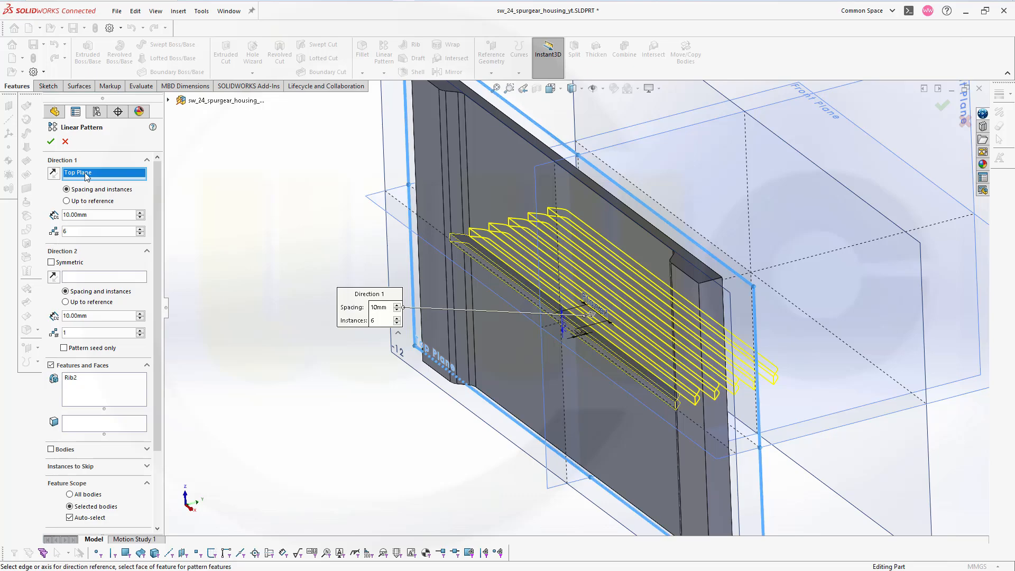
middle_click_drag(331, 262, 312, 239)
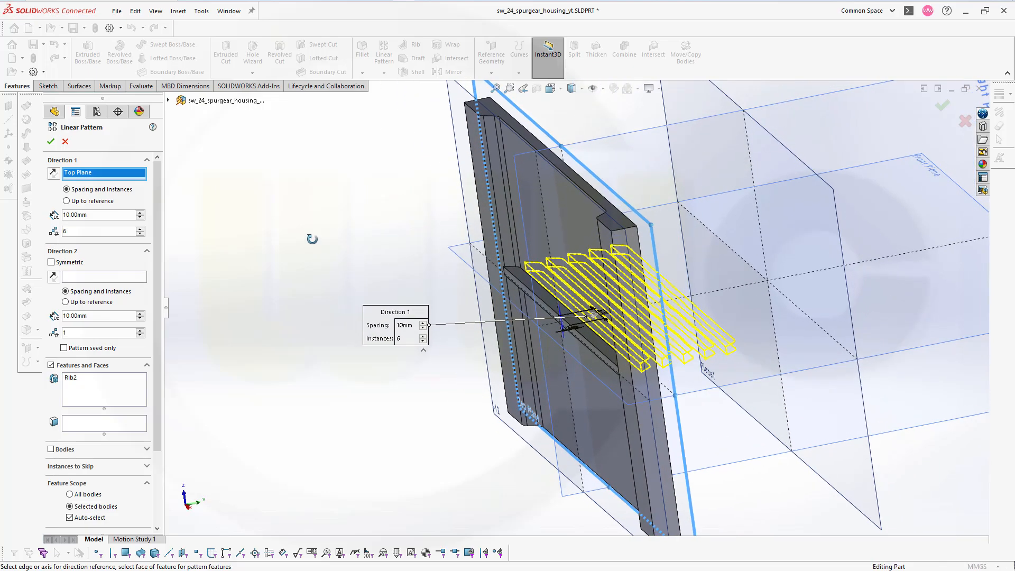
left_click(703, 391)
middle_click_drag(251, 250, 152, 219)
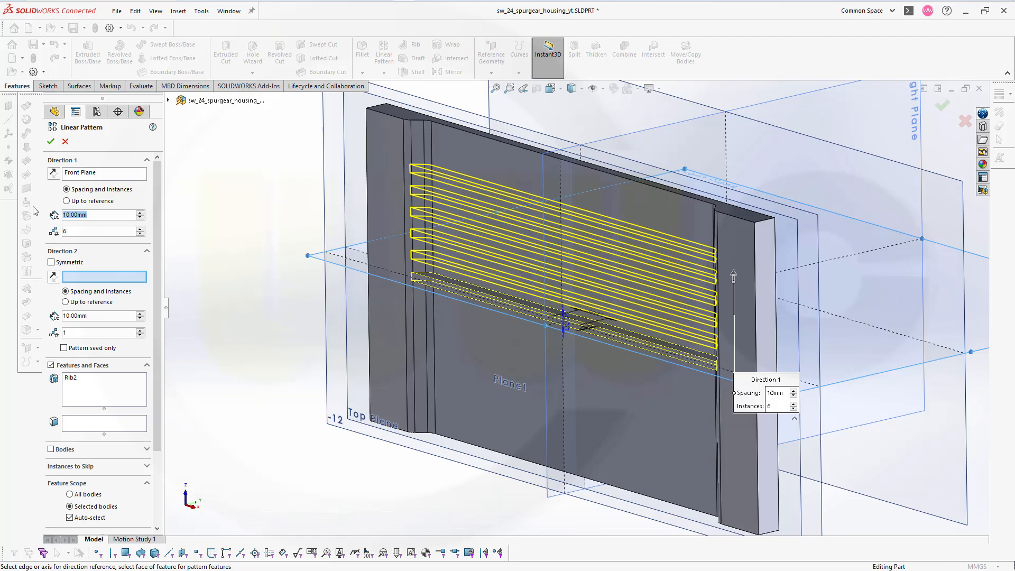
Step: Set the rib pattern to 20 mm spacing and 4 instances, make it symmetric, and finish the pattern
type("20")
key("Return")
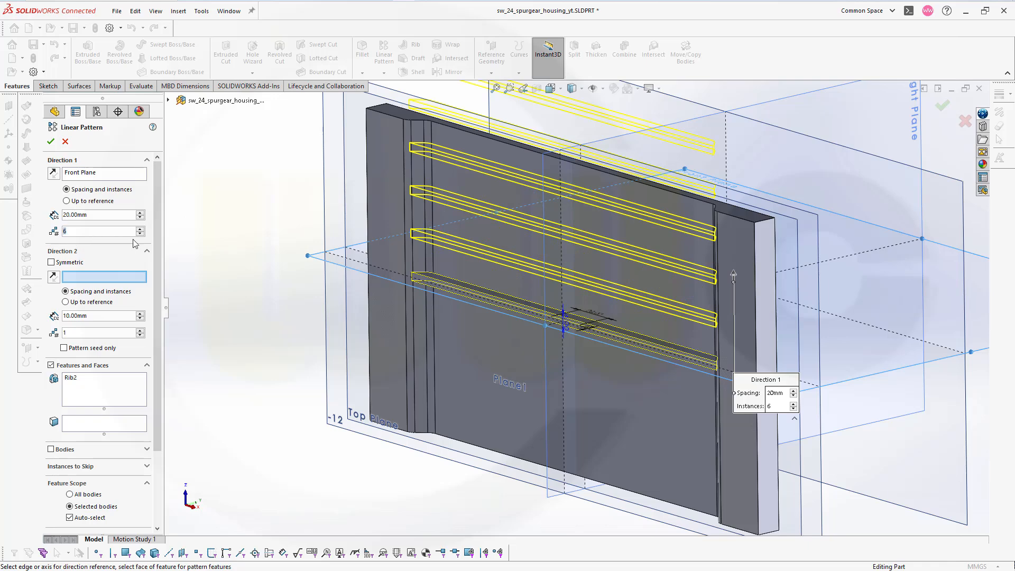
type("7")
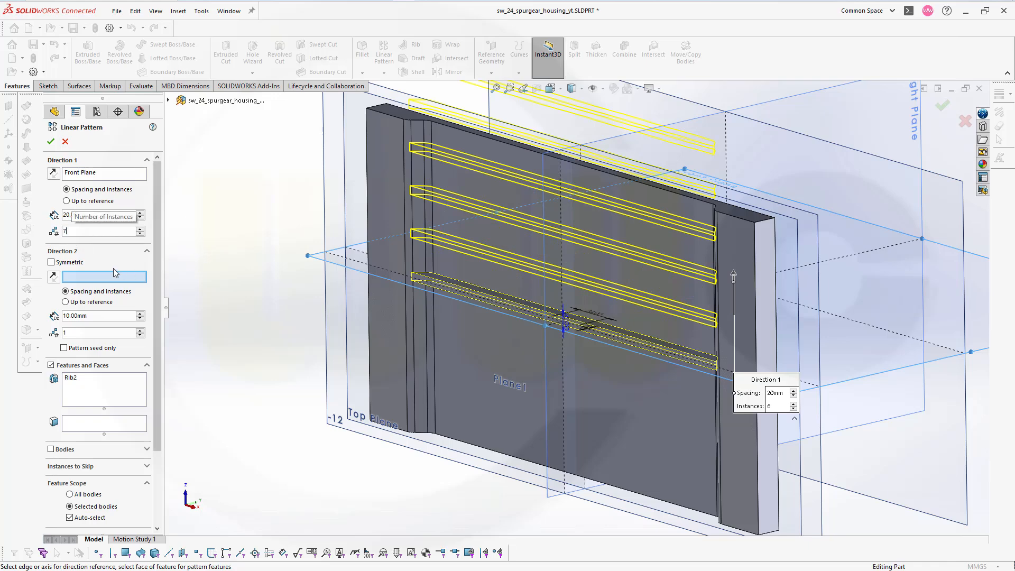
left_click(51, 262)
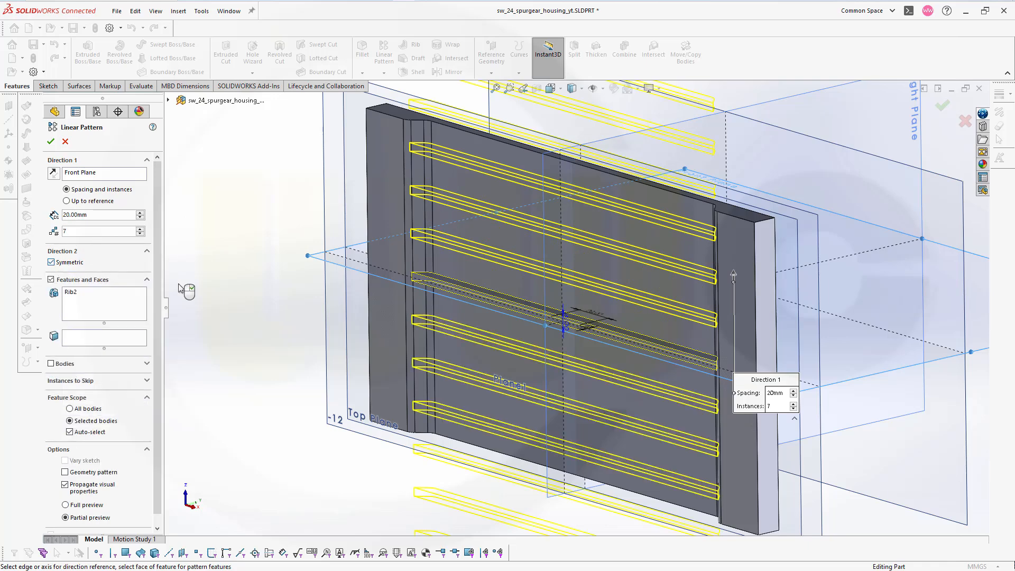
middle_click_drag(258, 307, 347, 262)
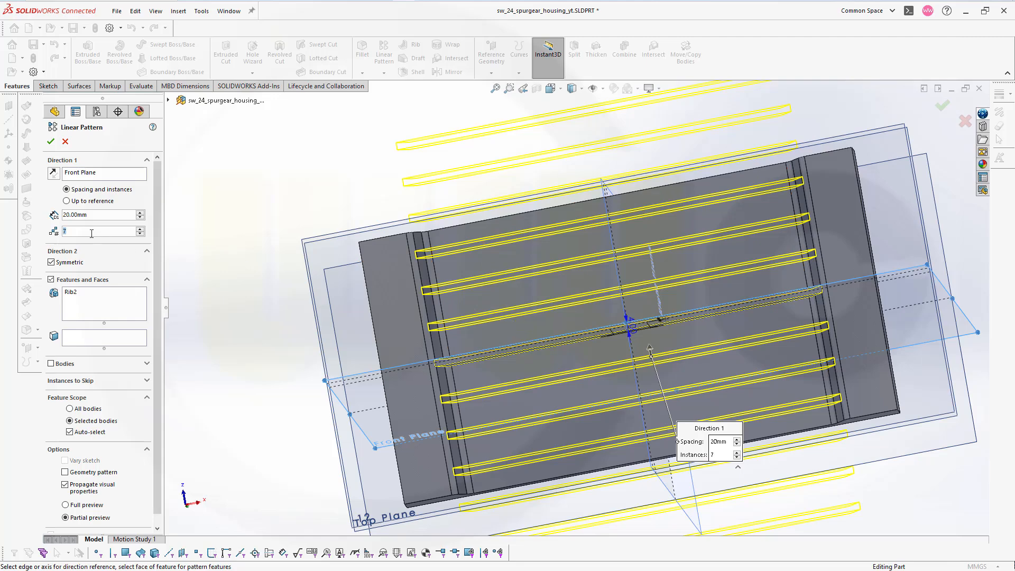
type("3")
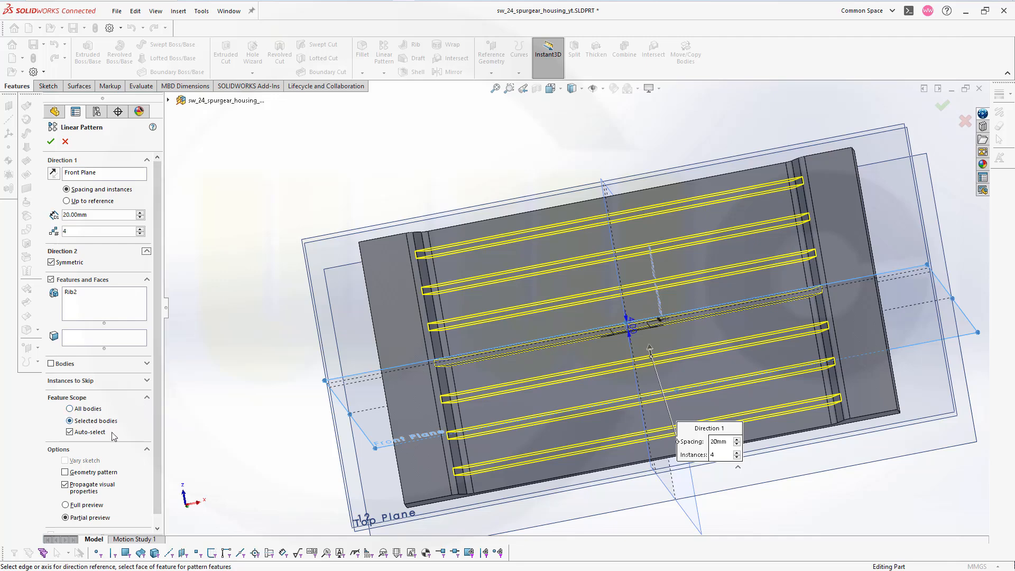
left_click(52, 142)
Step: Hide the reference plane -12
middle_click_drag(361, 180, 374, 433)
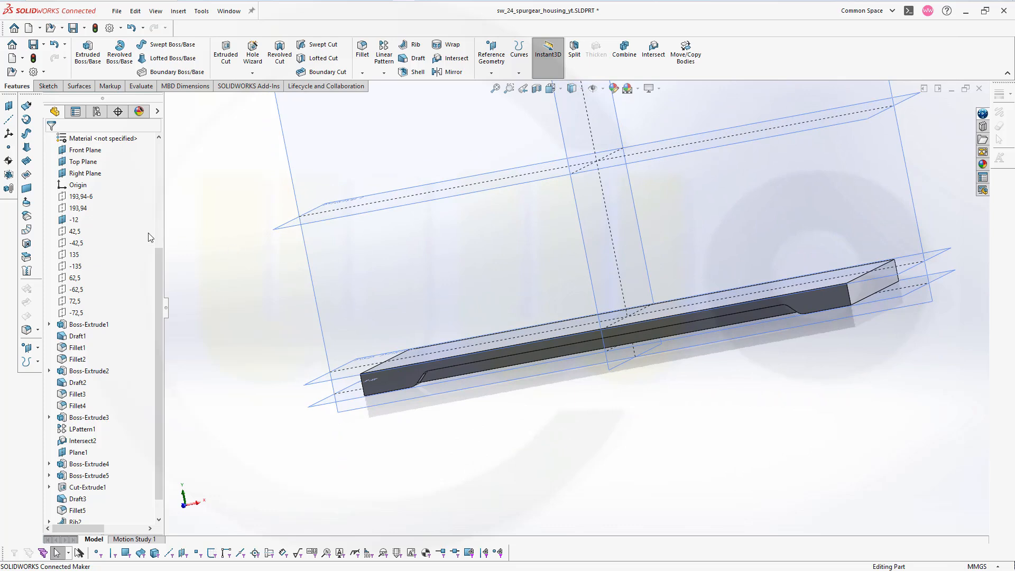
left_click(64, 219)
left_click(72, 206)
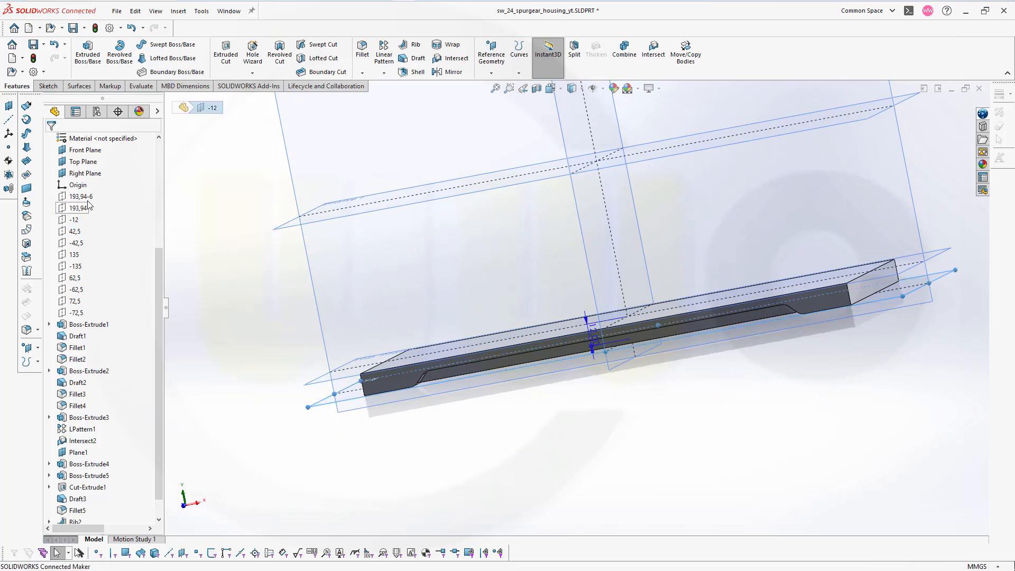
Step: Show the hidden solid bodies from Fillet2 through Boss-Extrude4 alongside the base plate
scroll(63, 156, "up", 1)
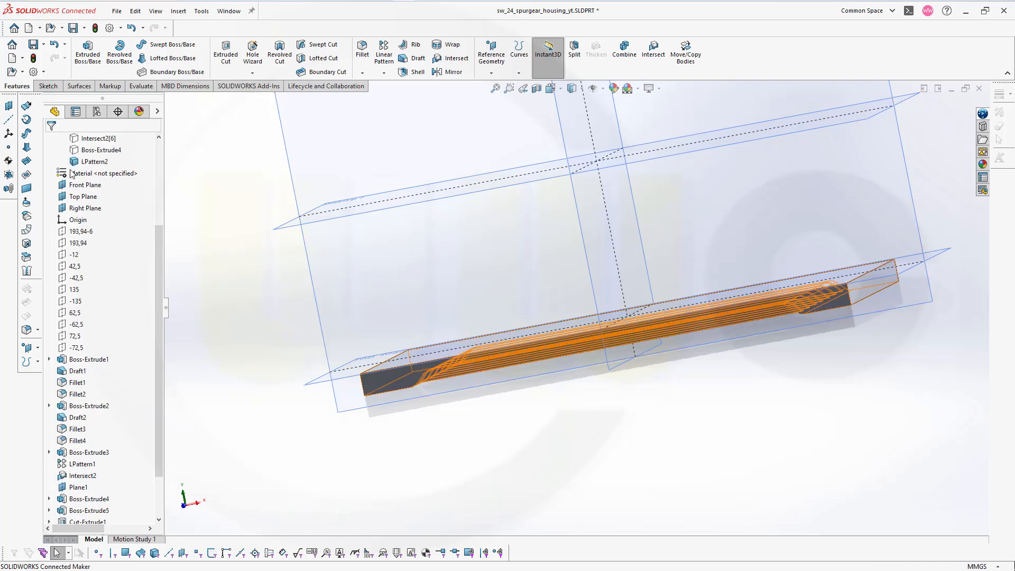
scroll(79, 170, "up", 2)
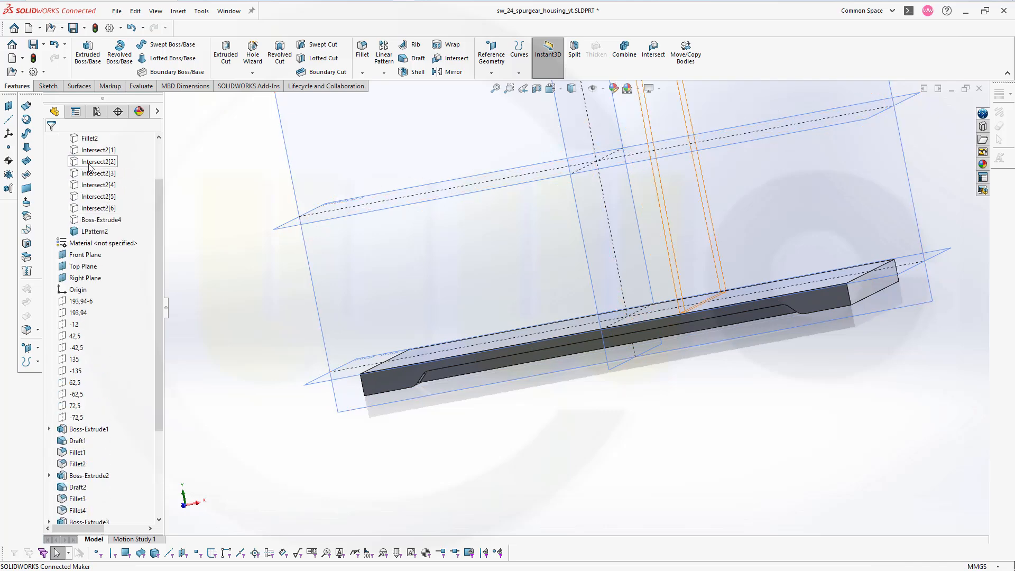
scroll(89, 168, "up", 1)
left_click(86, 173)
left_click(85, 255, "shift")
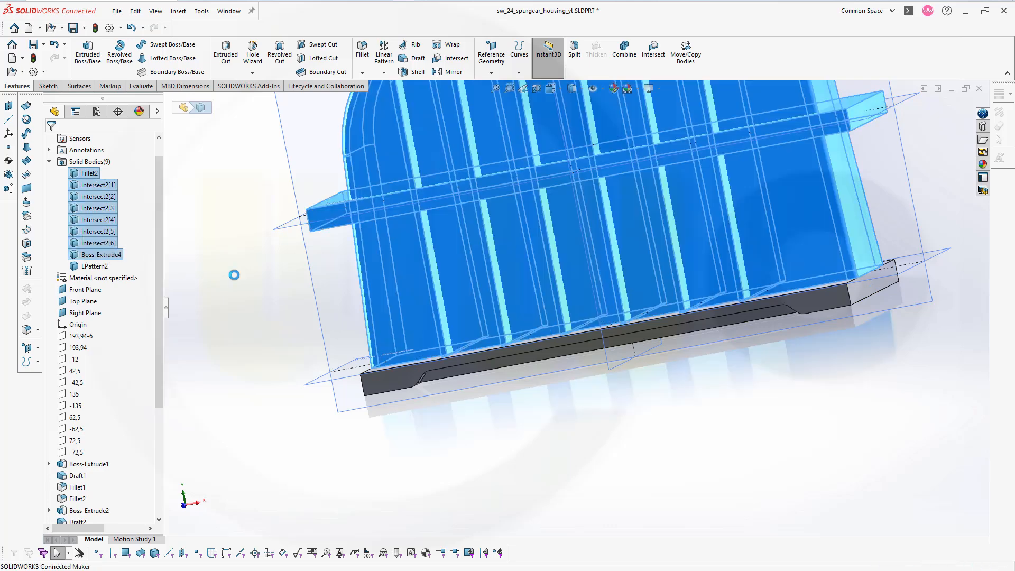
left_click(244, 299)
middle_click_drag(327, 284, 485, 245)
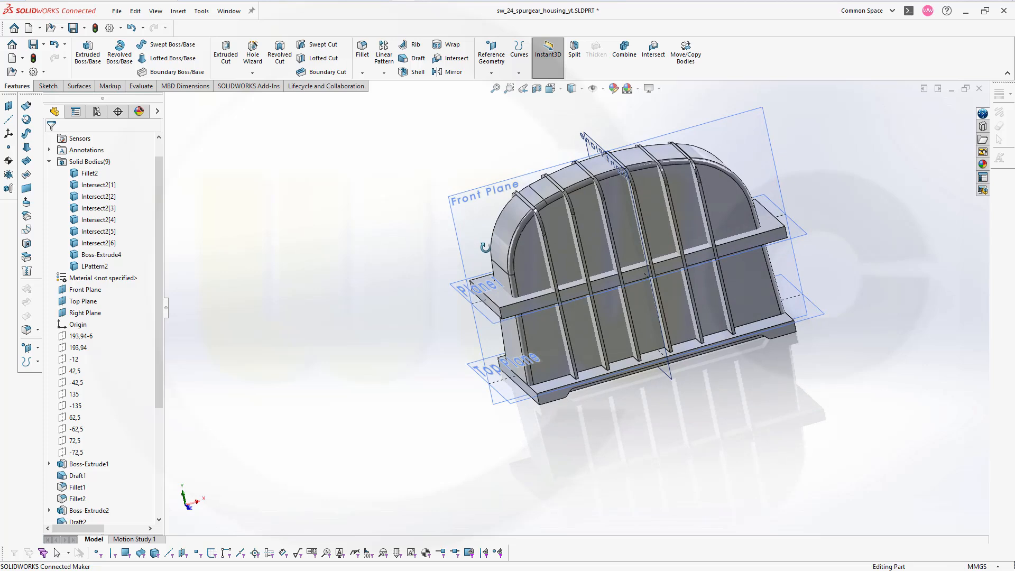